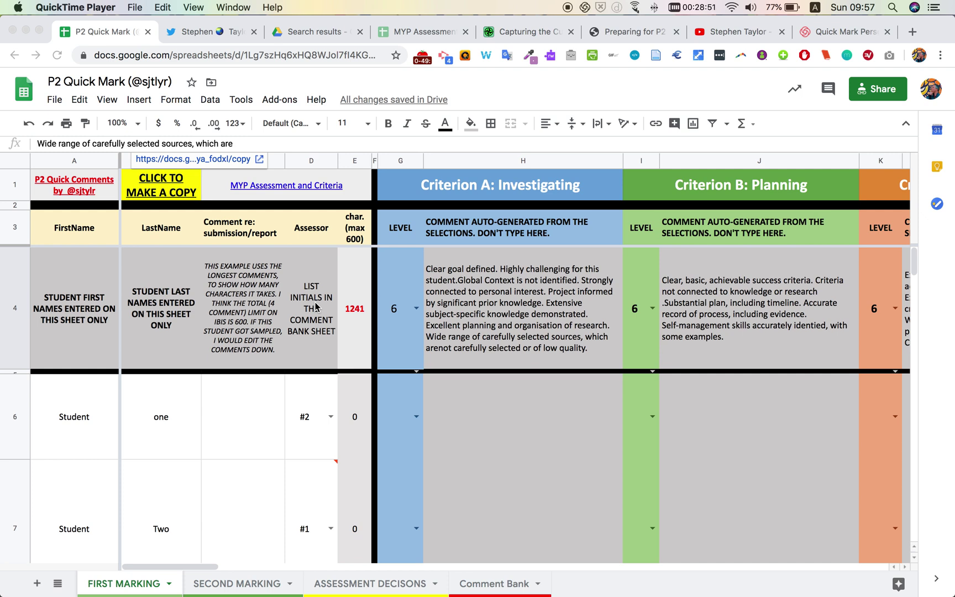
# - Change the first student's last name in B6 to ONE and confirm it carries over to SECOND MARKING
pyautogui.click(192, 567)
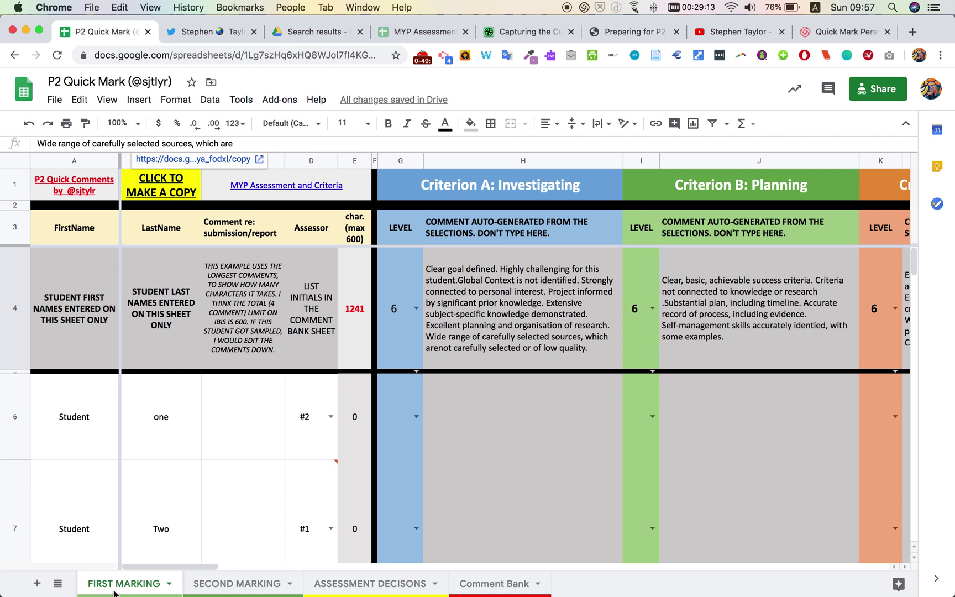
pyautogui.click(153, 429)
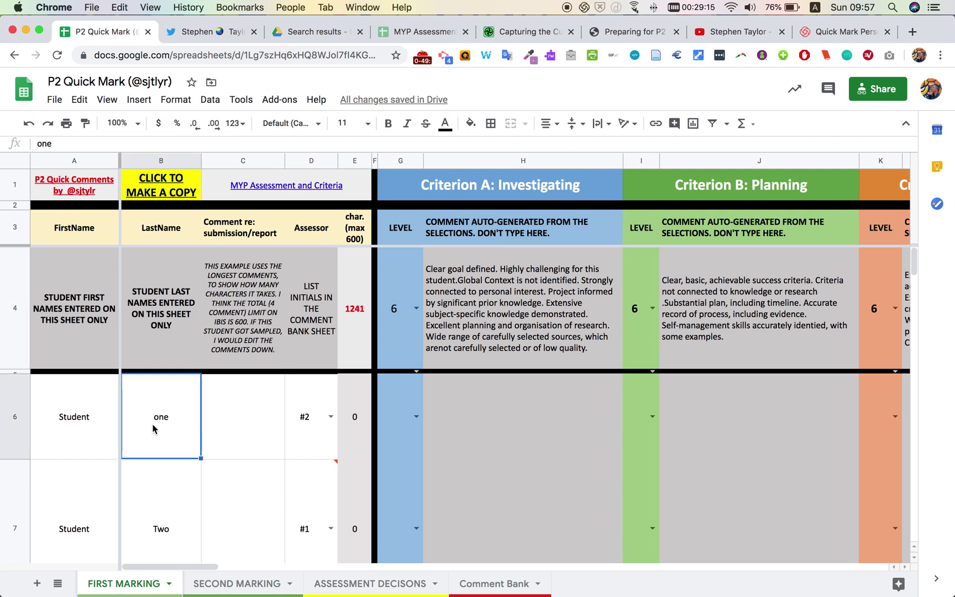
pyautogui.write('ONE')
pyautogui.press('BackSpace')
pyautogui.press('BackSpace')
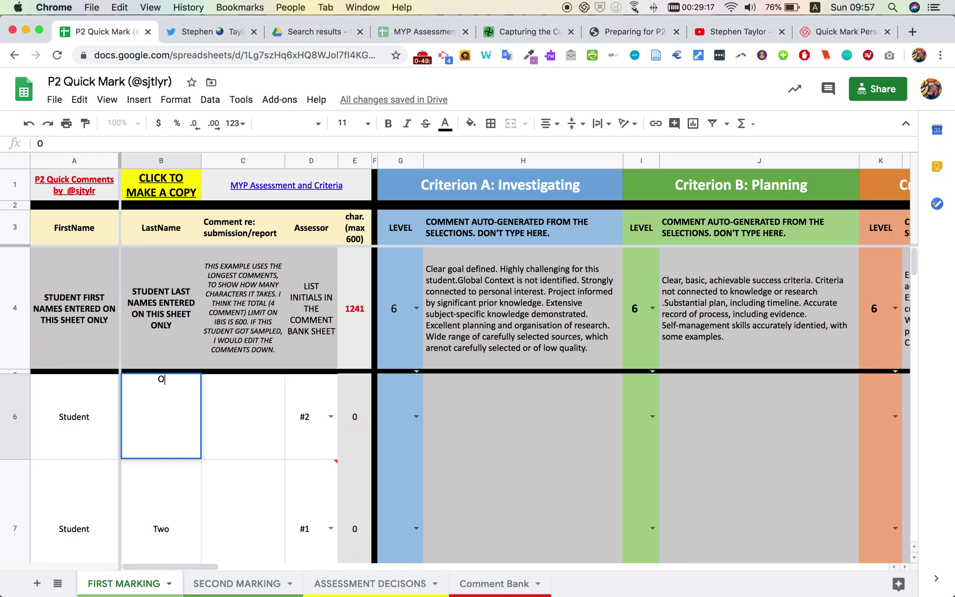
pyautogui.write('NE')
pyautogui.press('Return')
pyautogui.click(105, 305)
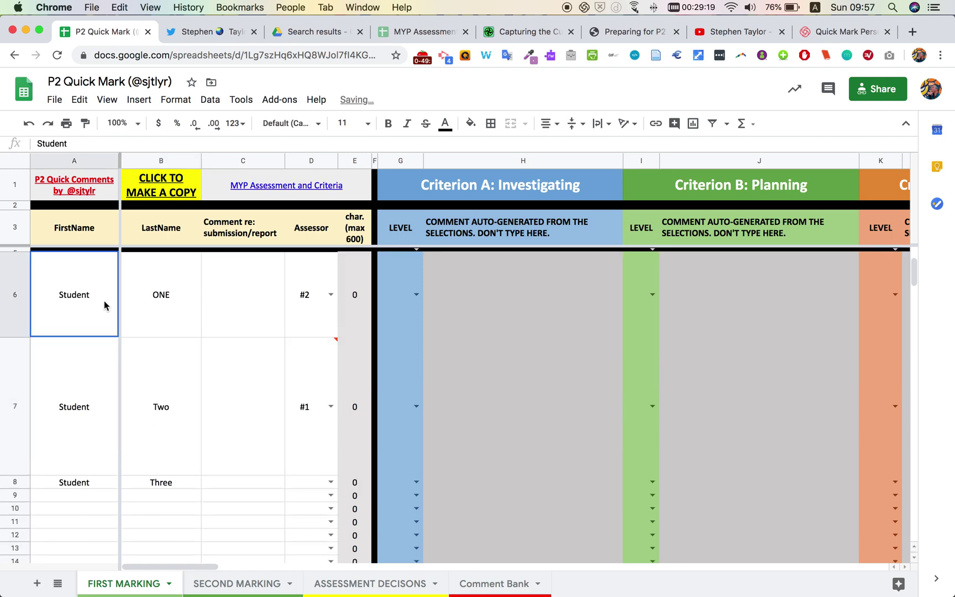
pyautogui.click(157, 296)
pyautogui.click(235, 585)
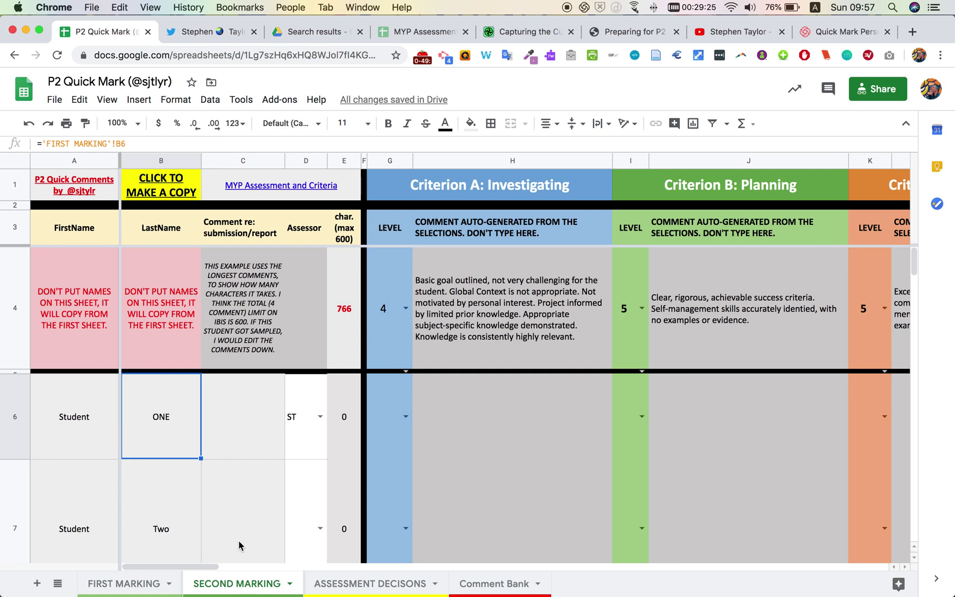
# - Set the first student's assessor in D6 to #5 instead of ST
pyautogui.click(320, 417)
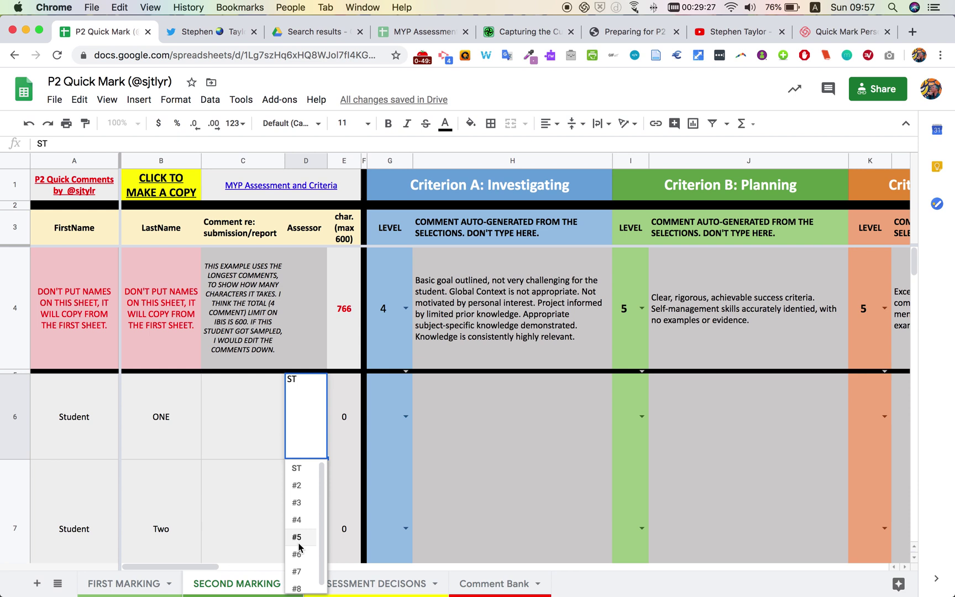
pyautogui.click(298, 541)
pyautogui.click(318, 417)
pyautogui.click(298, 470)
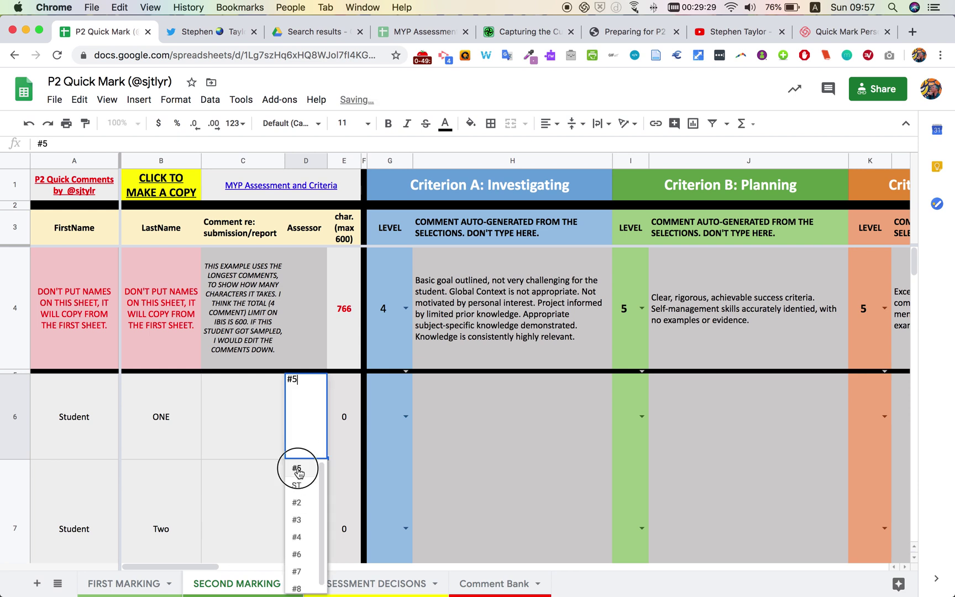
pyautogui.click(249, 493)
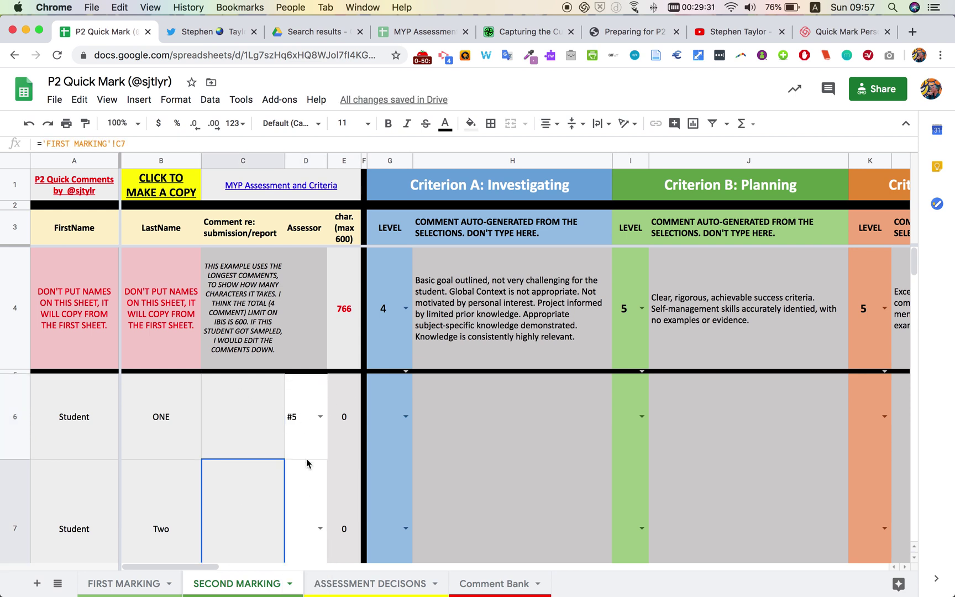
# - On the FIRST MARKING sheet, inspect the formula that builds the Criterion A comment
pyautogui.click(154, 590)
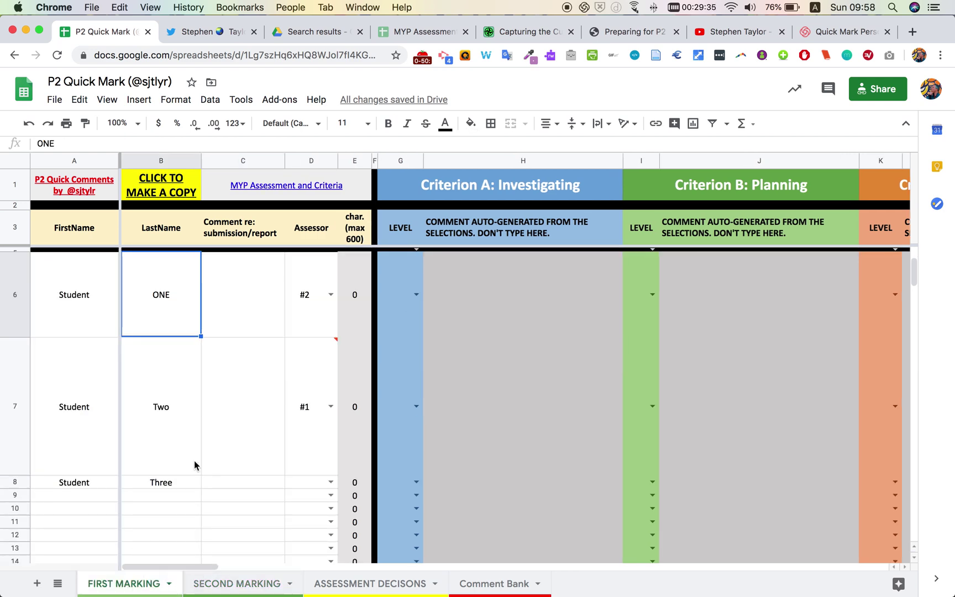
pyautogui.moveTo(151, 568); pyautogui.dragTo(177, 570)
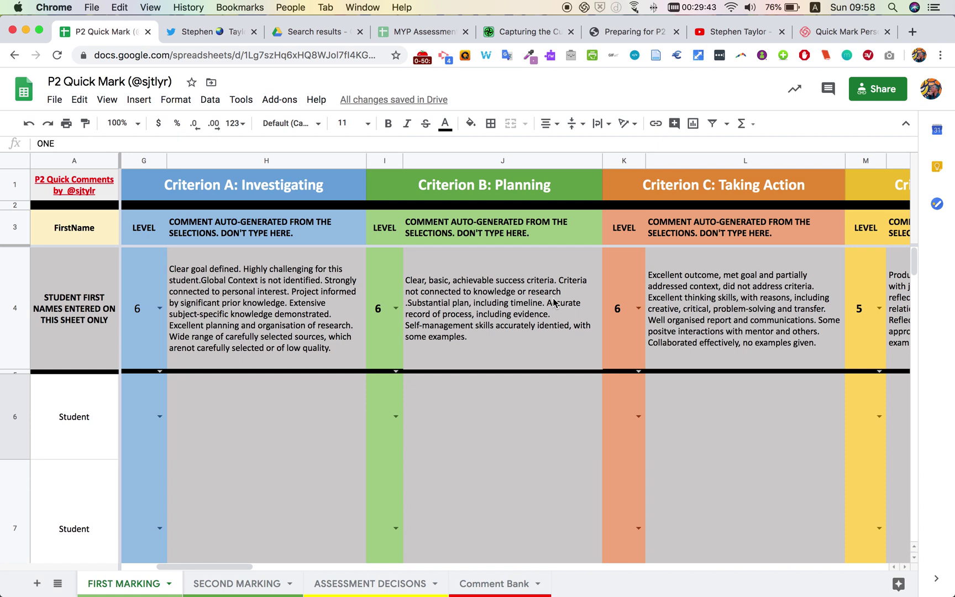
pyautogui.click(289, 302)
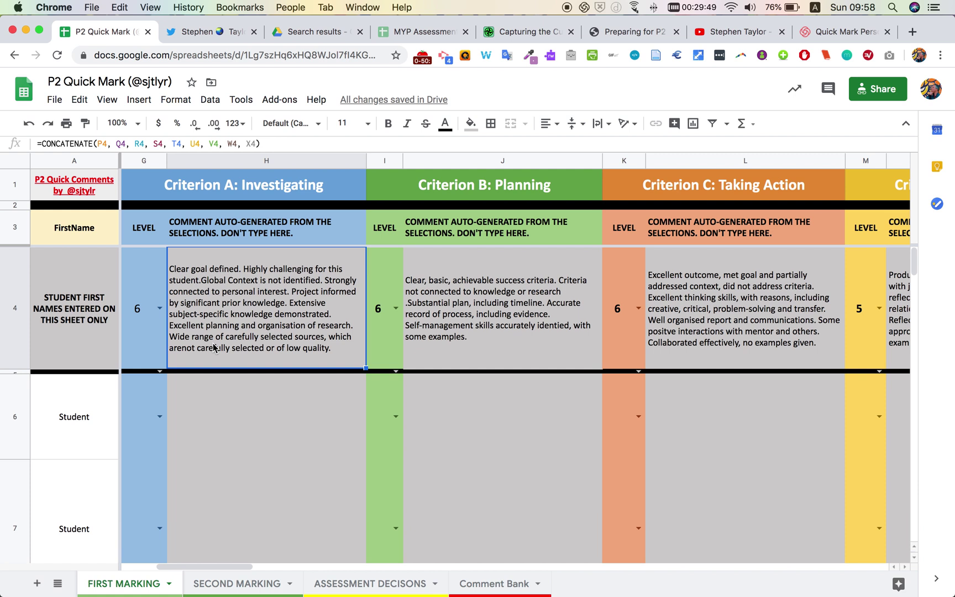
# - Try Criterion A level 3 in G4, restore it to 6, then view the Comment Bank sheet
pyautogui.click(164, 313)
pyautogui.click(130, 430)
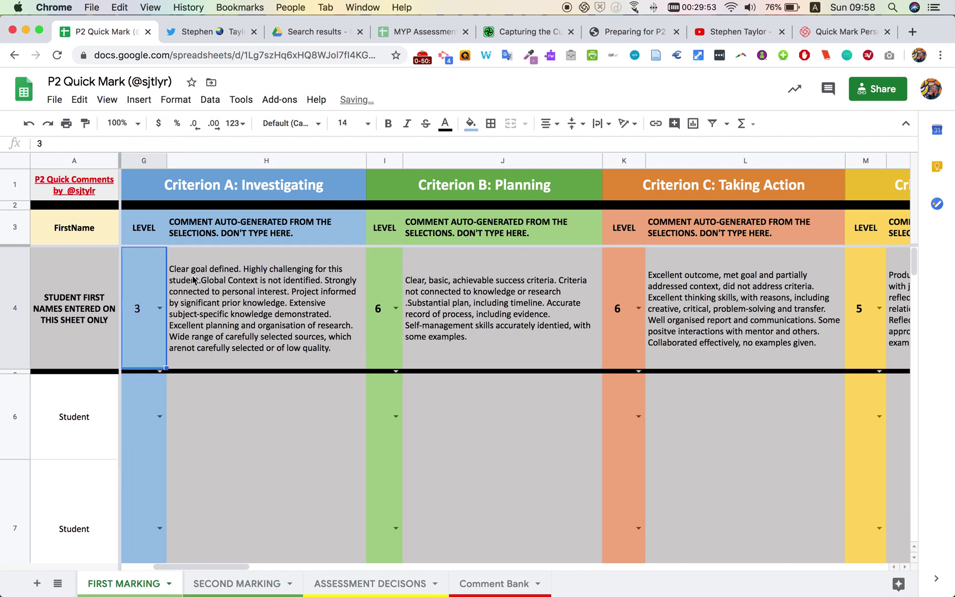
pyautogui.click(200, 288)
pyautogui.doubleClick(154, 305)
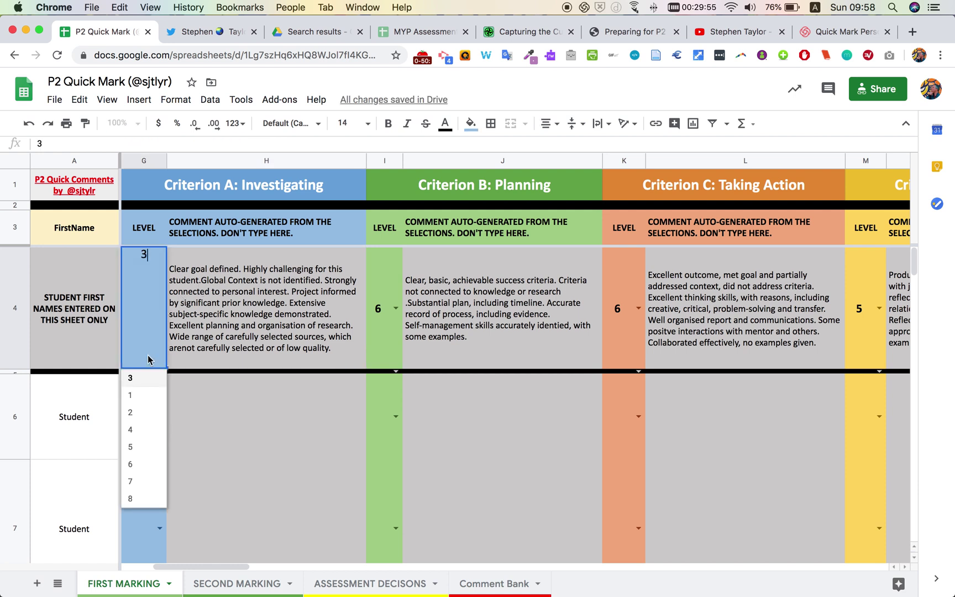
pyautogui.click(131, 466)
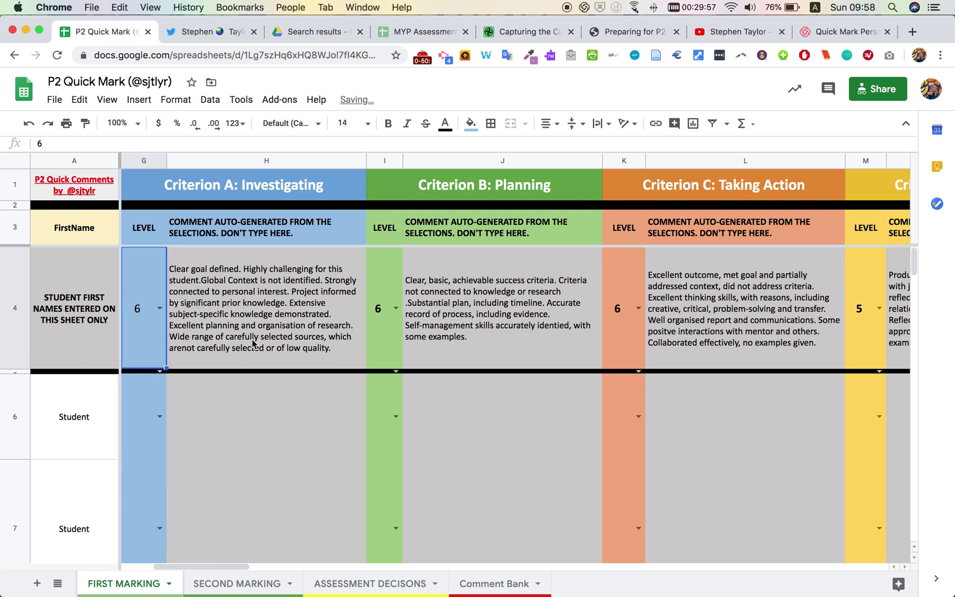
pyautogui.click(252, 318)
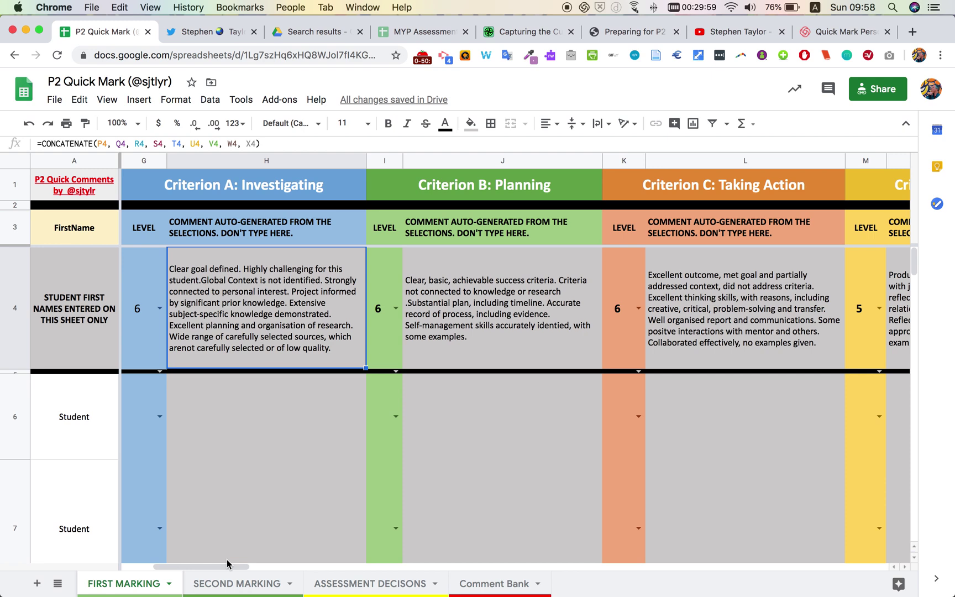
pyautogui.moveTo(231, 567); pyautogui.dragTo(347, 574)
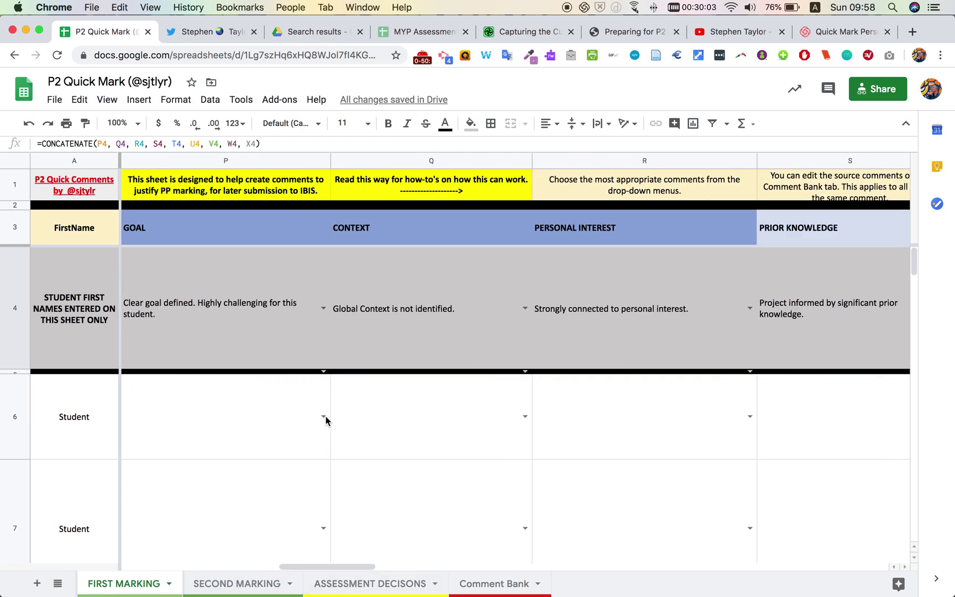
pyautogui.click(484, 589)
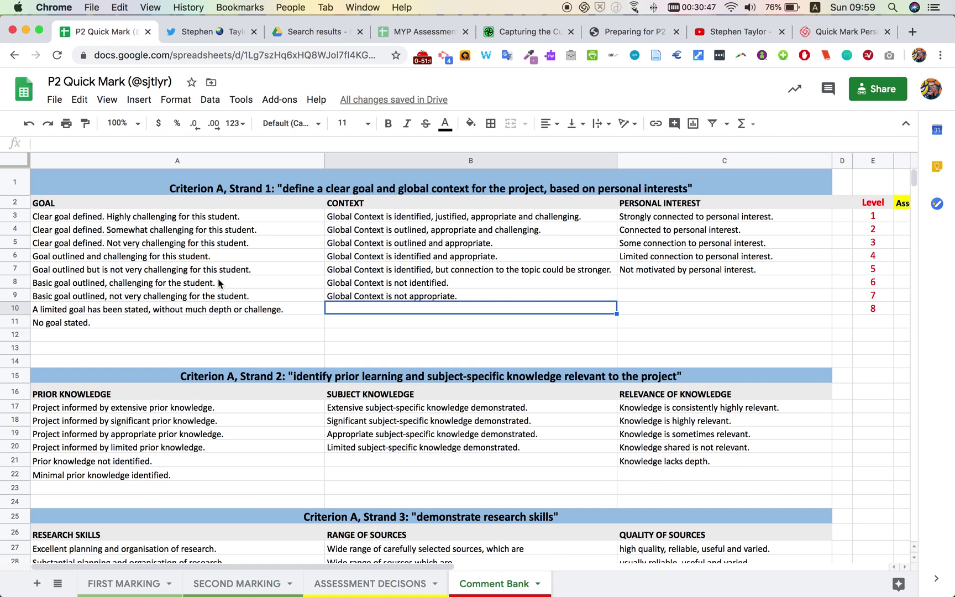
pyautogui.click(501, 567)
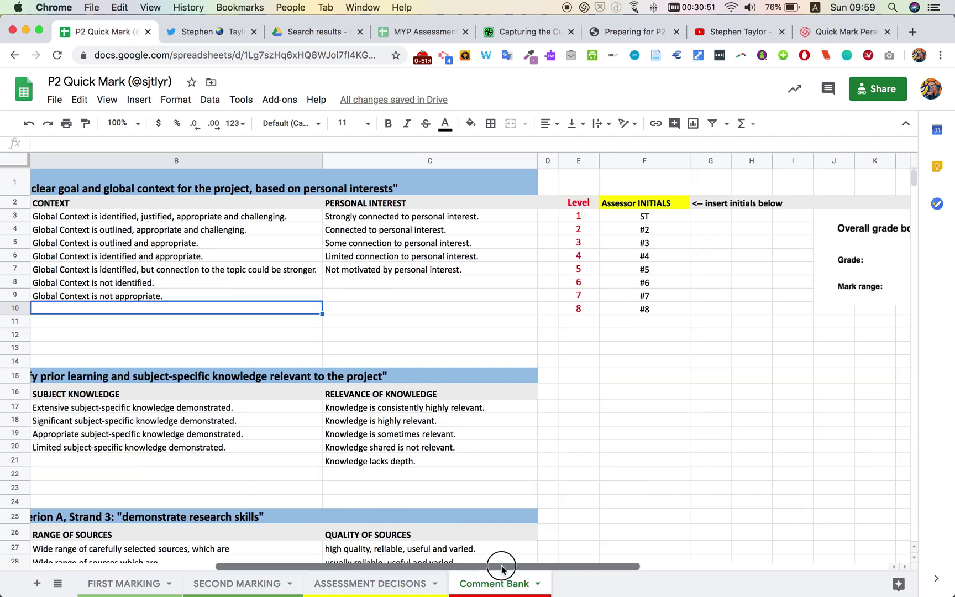
pyautogui.moveTo(633, 216); pyautogui.dragTo(640, 307)
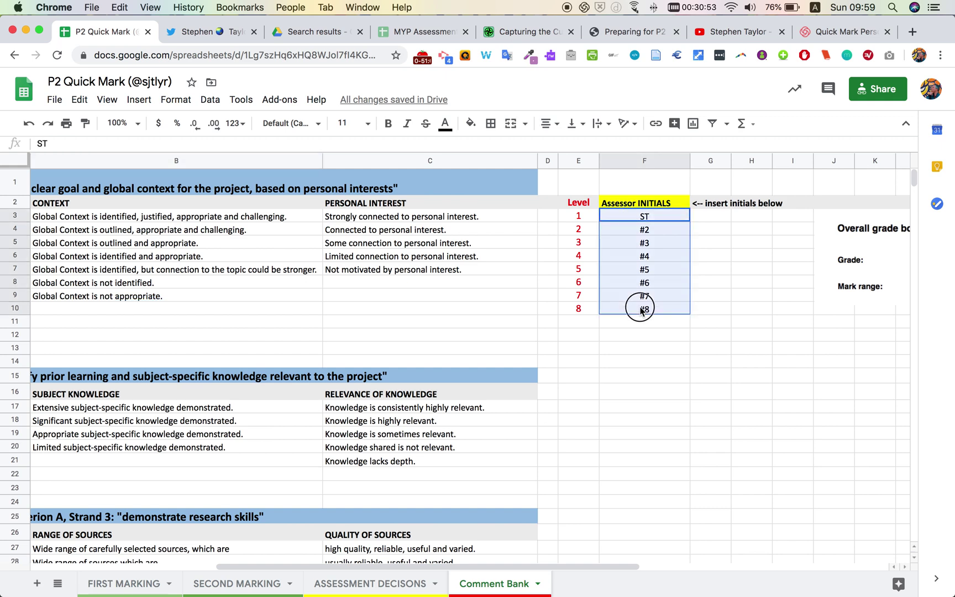
pyautogui.click(641, 331)
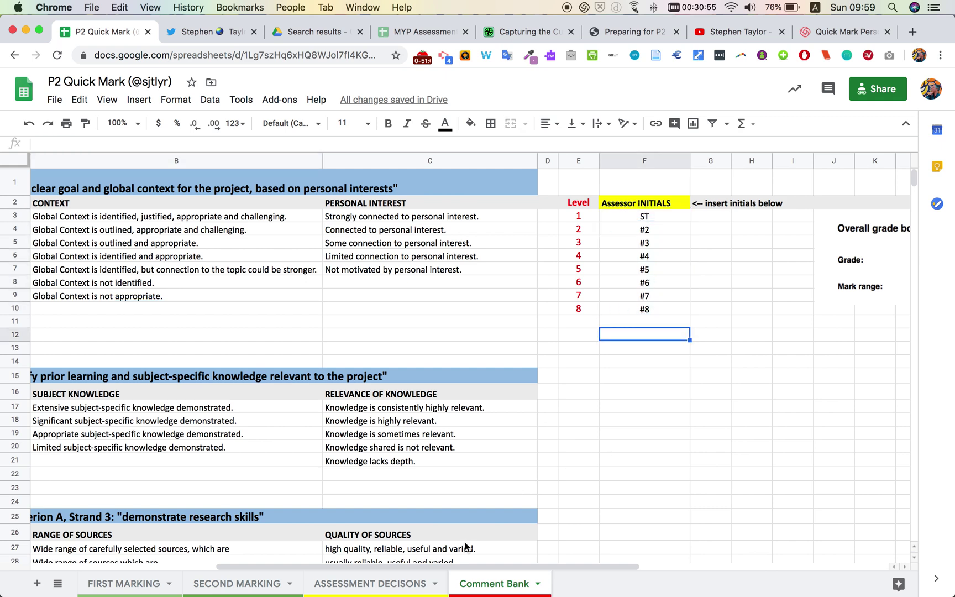
pyautogui.moveTo(460, 569); pyautogui.dragTo(594, 569)
pyautogui.click(644, 242)
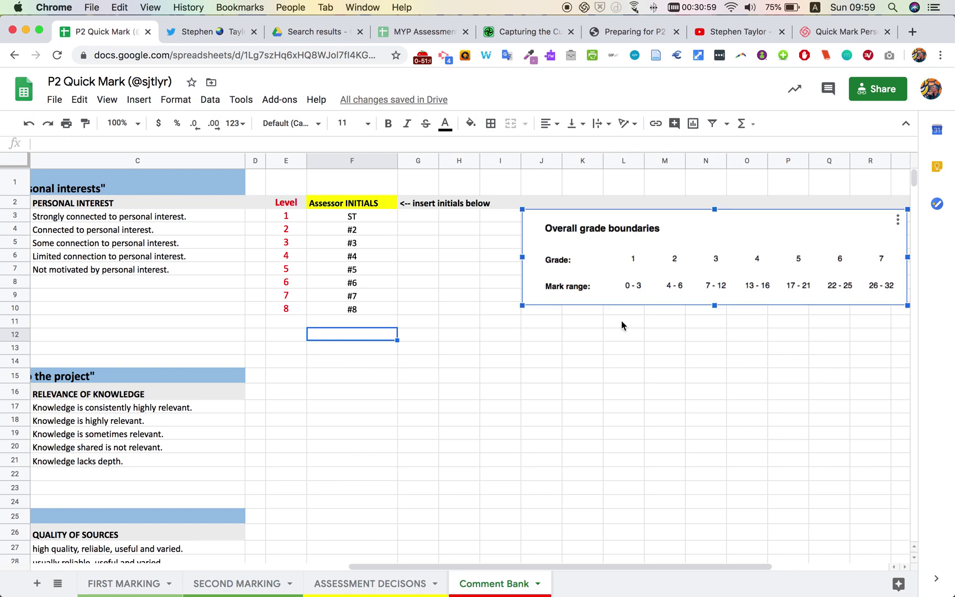
pyautogui.moveTo(551, 565); pyautogui.dragTo(83, 577)
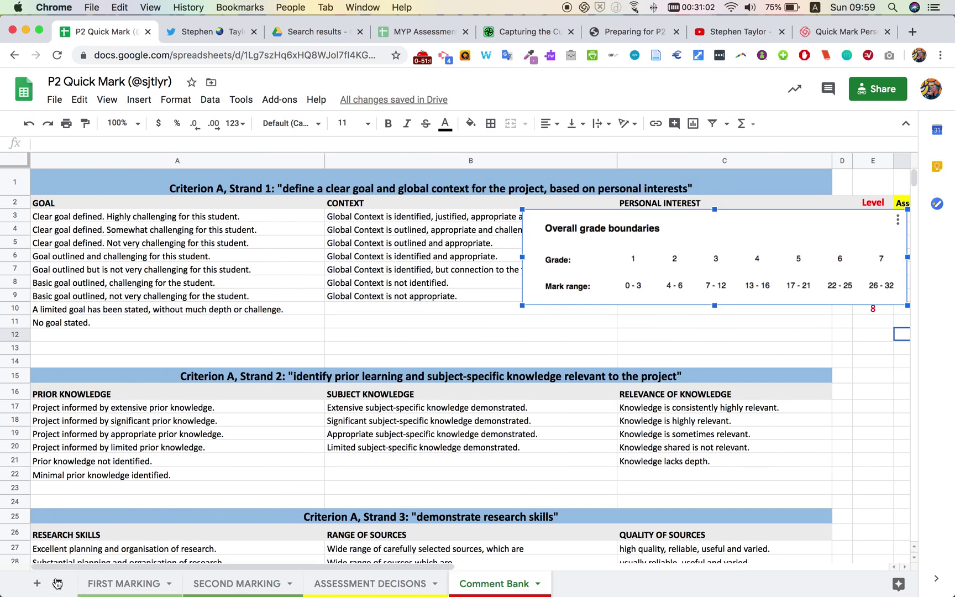
# - Pick the example's comments: basic challenging goal, Global Context not identified, not motivated by personal interest
pyautogui.click(152, 582)
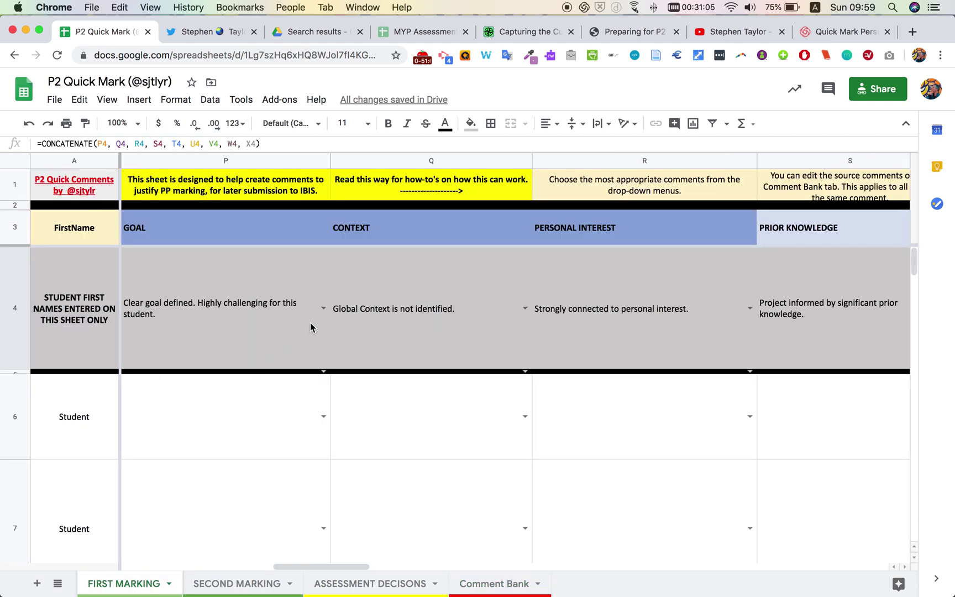
pyautogui.click(323, 308)
pyautogui.click(216, 462)
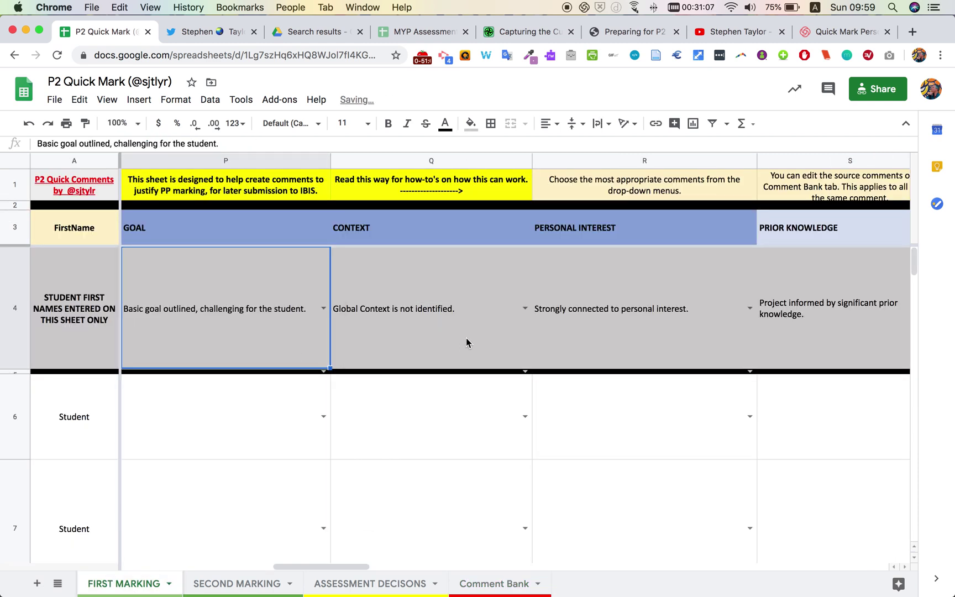
pyautogui.click(524, 308)
pyautogui.click(454, 386)
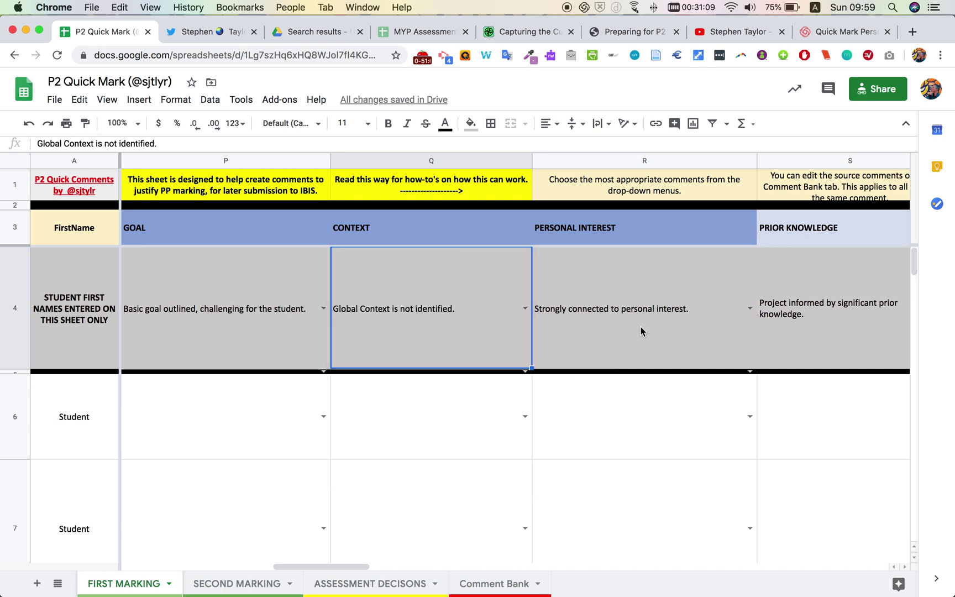
pyautogui.click(749, 307)
pyautogui.click(608, 445)
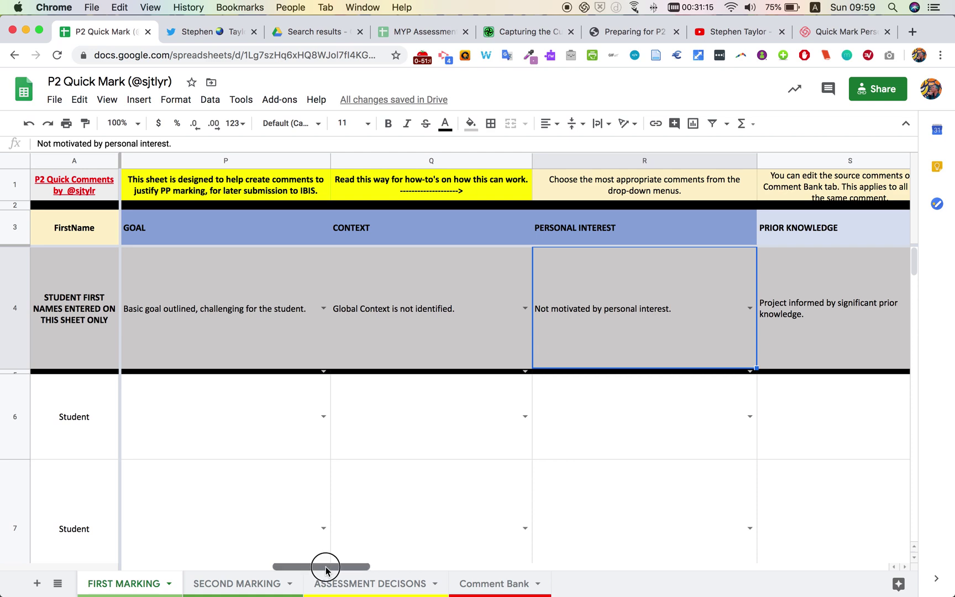
# - Review the relevance of knowledge options and set Quality of Sources in X4 to 'lacking in rigour or depth.'
pyautogui.moveTo(326, 570); pyautogui.dragTo(429, 569)
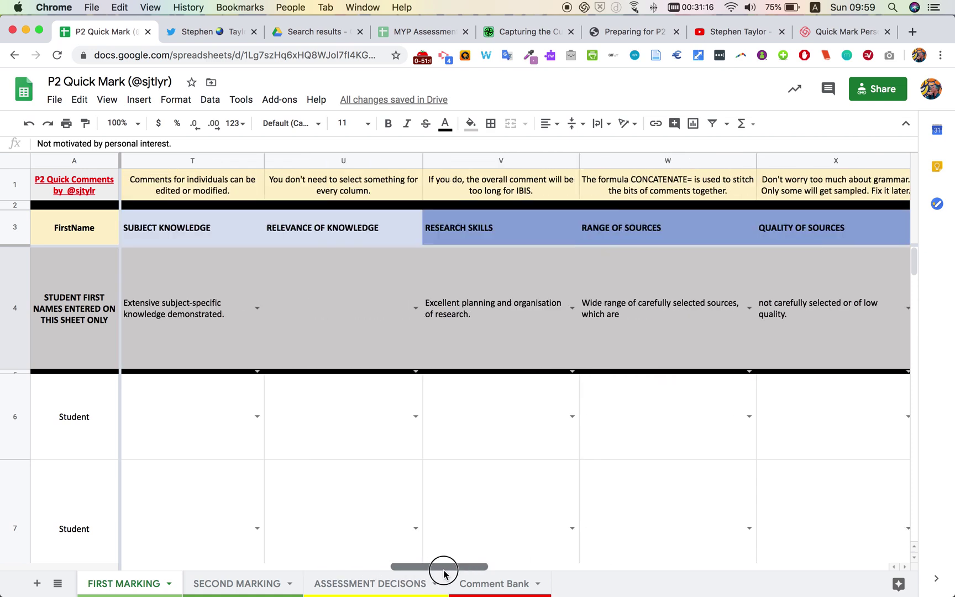
pyautogui.click(378, 327)
pyautogui.click(417, 316)
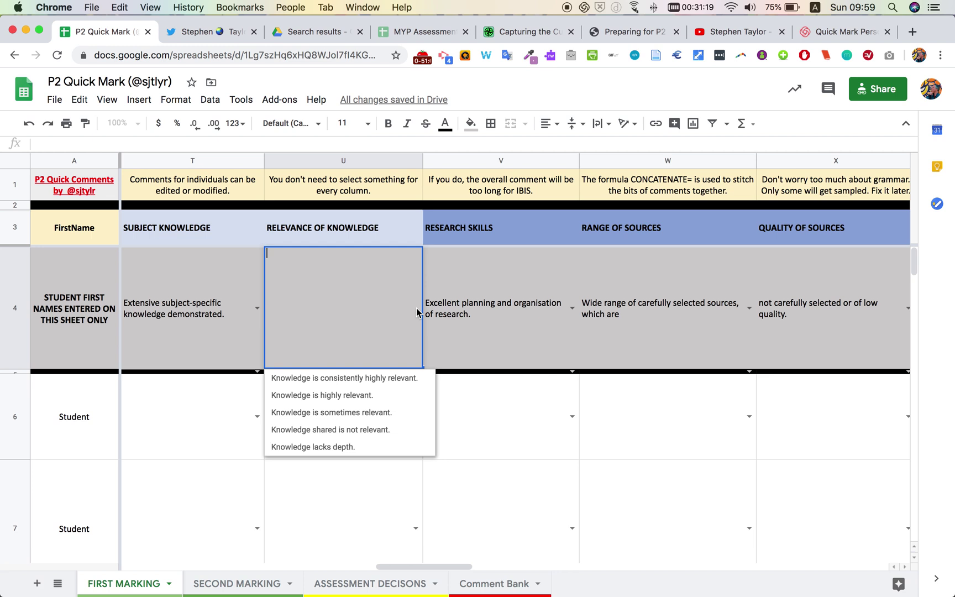
pyautogui.click(210, 314)
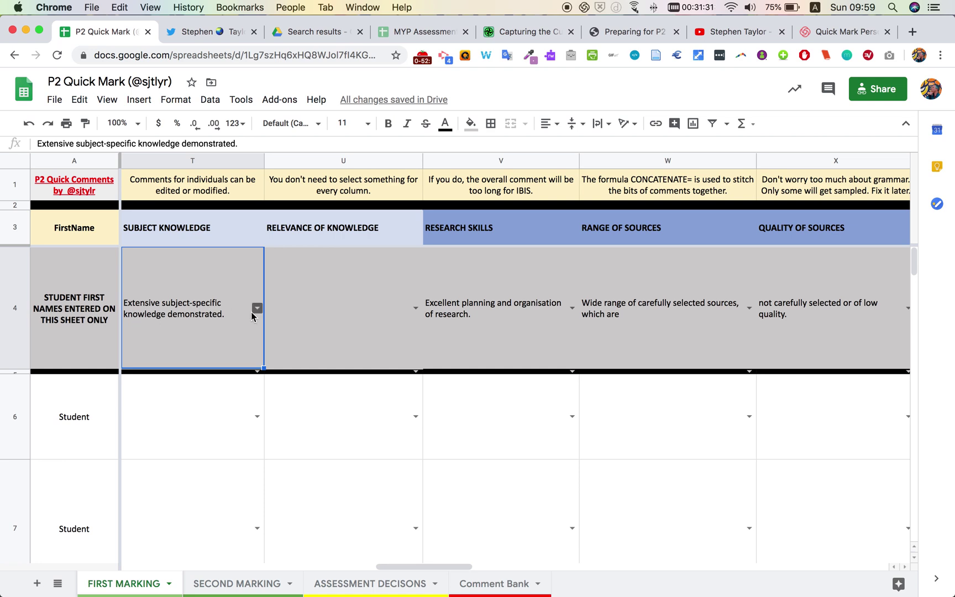
pyautogui.moveTo(390, 566); pyautogui.dragTo(441, 565)
pyautogui.click(587, 354)
pyautogui.click(608, 307)
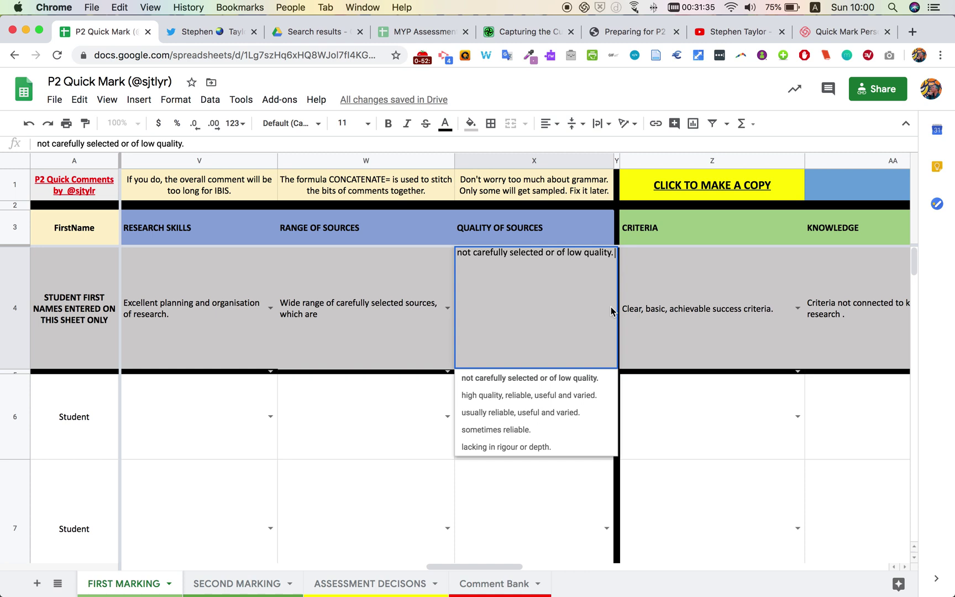
pyautogui.click(501, 446)
# - Append 'too much YouTube.' to the X4 comment and check the combined Criterion A comment
pyautogui.doubleClick(552, 310)
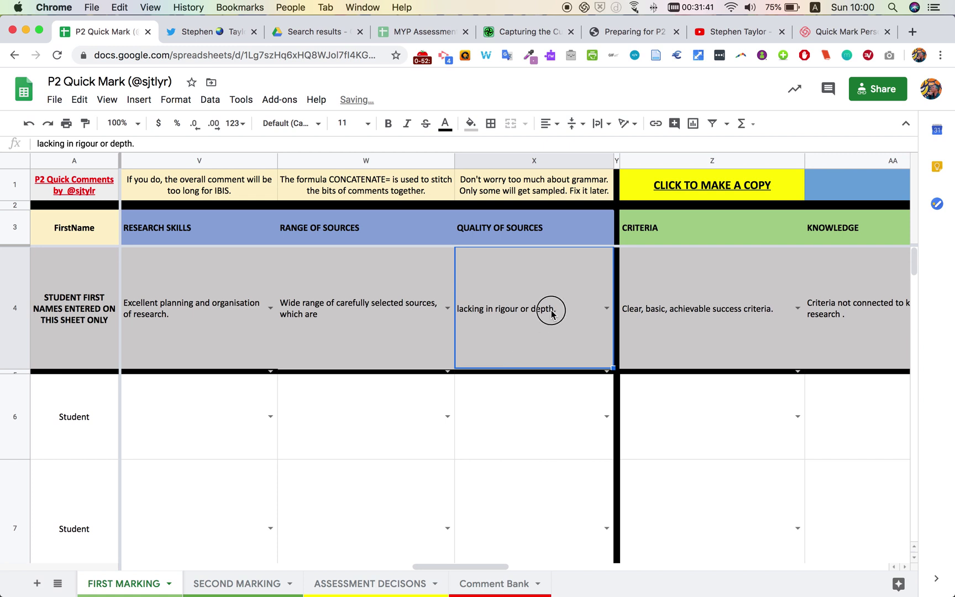
pyautogui.press('BackSpace')
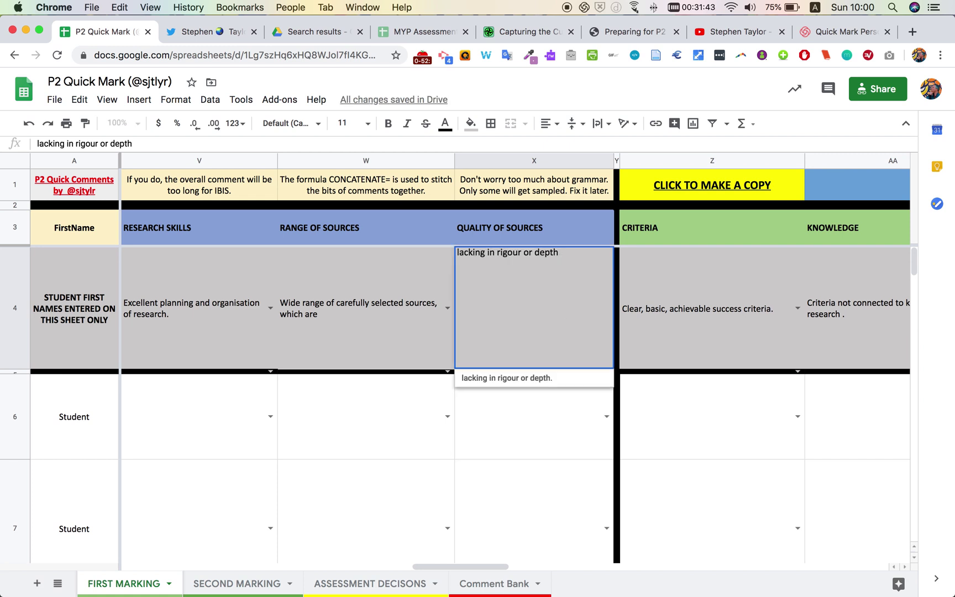
pyautogui.write('to')
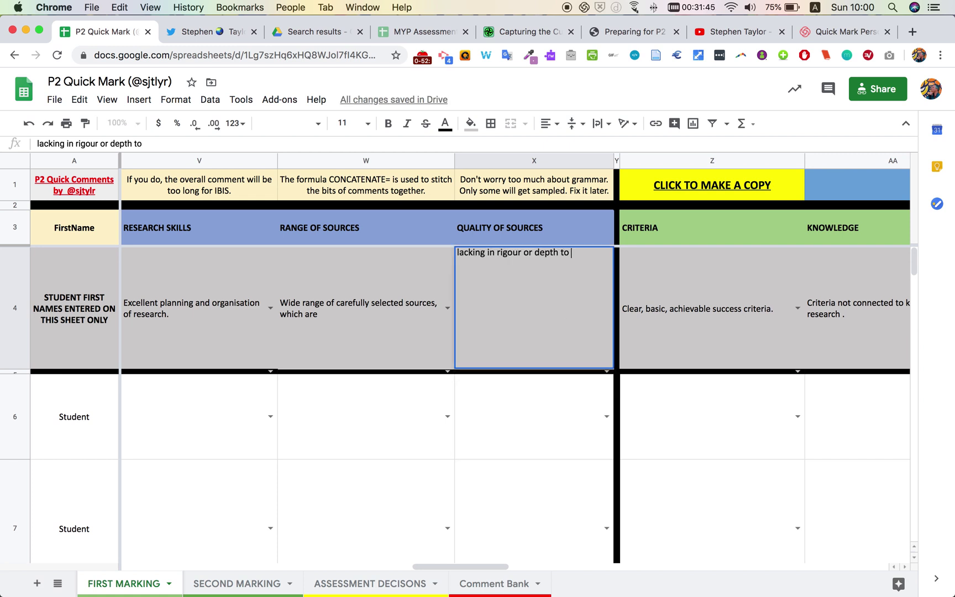
pyautogui.write('o much YouTube.')
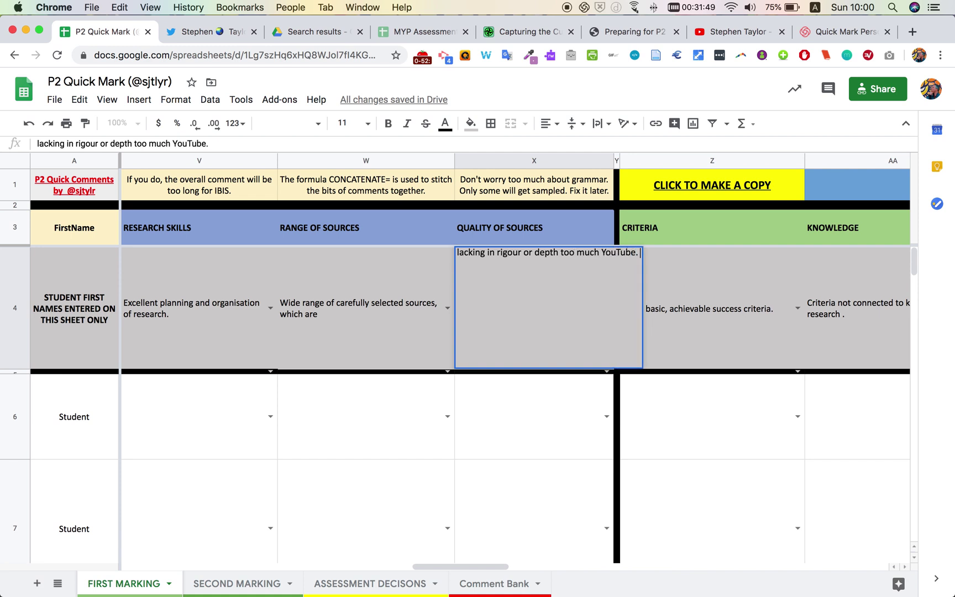
pyautogui.press('Return')
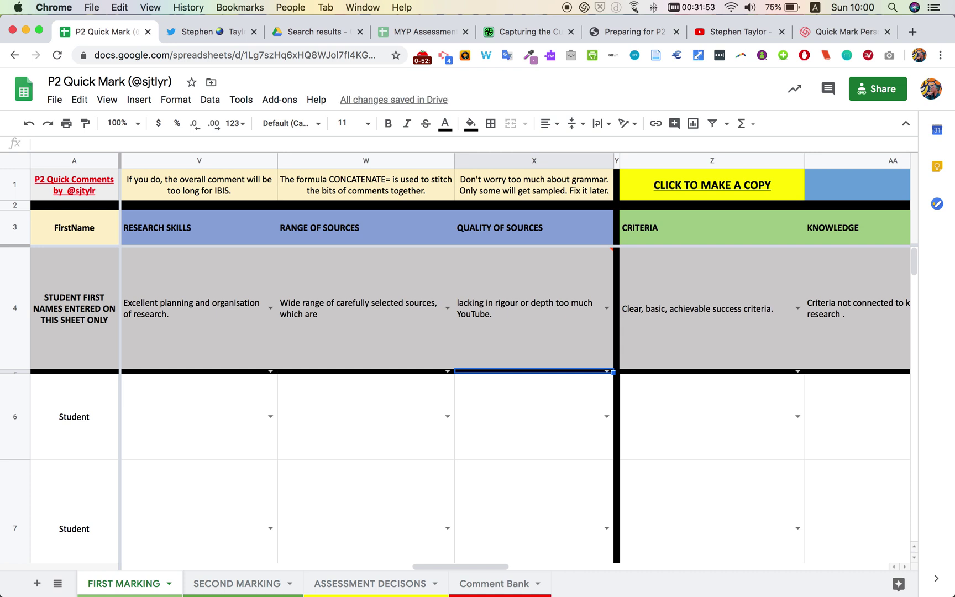
pyautogui.moveTo(524, 298)
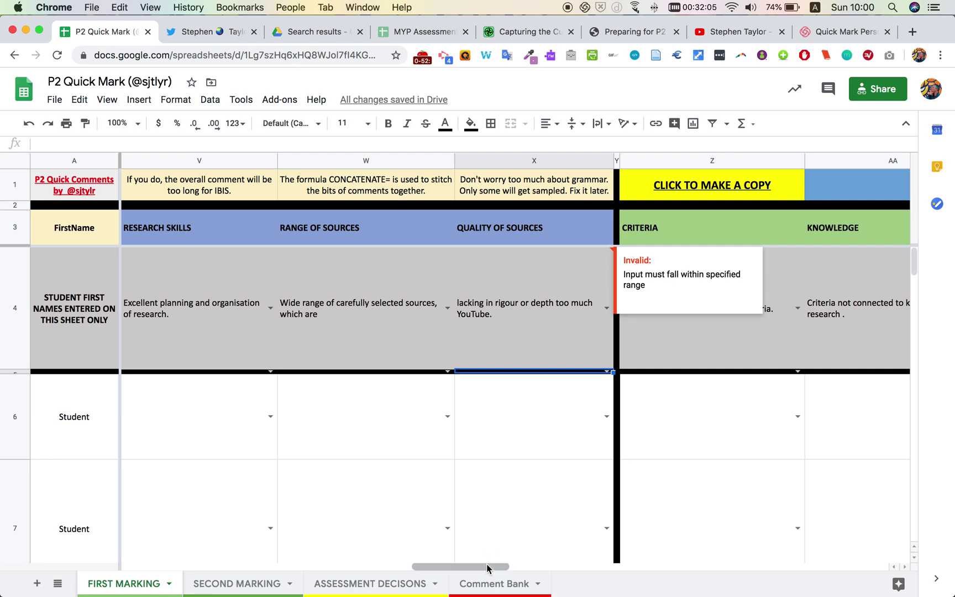
pyautogui.moveTo(489, 566); pyautogui.dragTo(464, 567)
pyautogui.moveTo(301, 592); pyautogui.dragTo(198, 579)
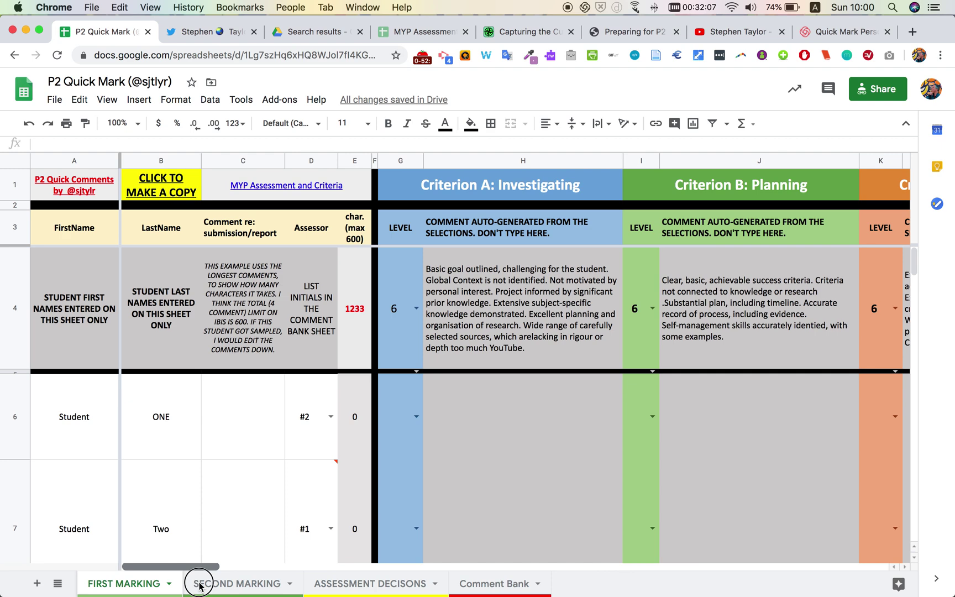
pyautogui.click(448, 292)
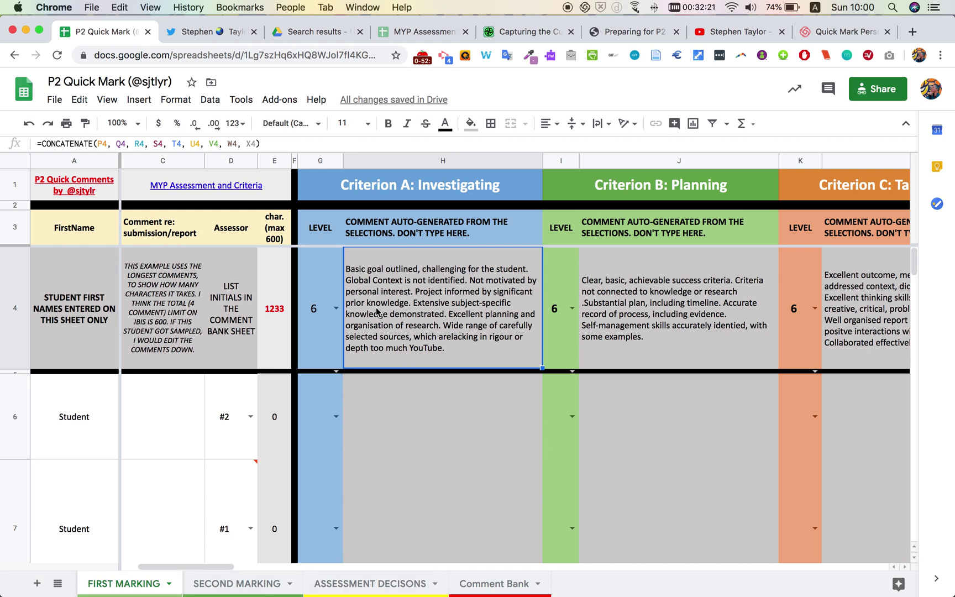
pyautogui.click(282, 314)
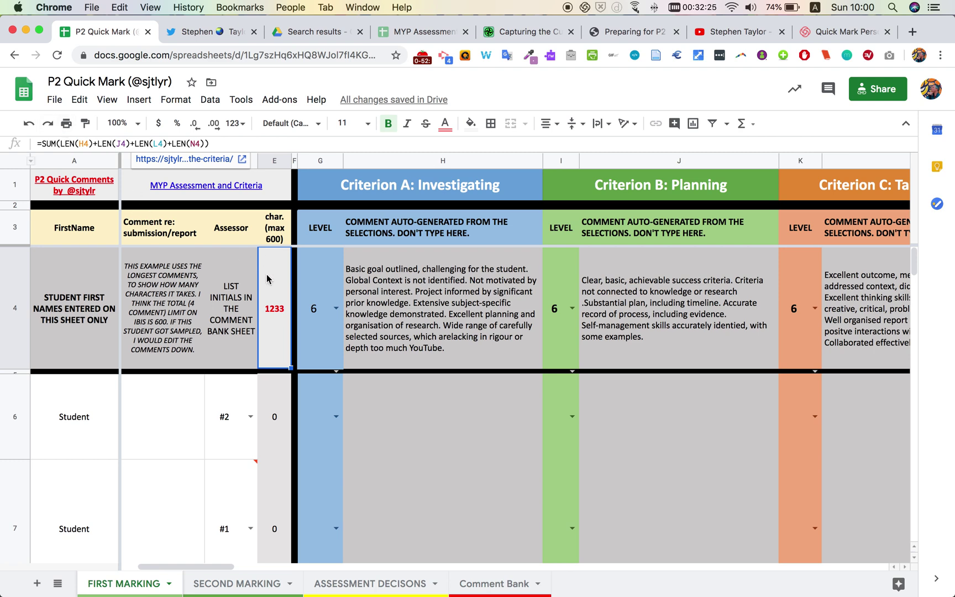
pyautogui.click(442, 308)
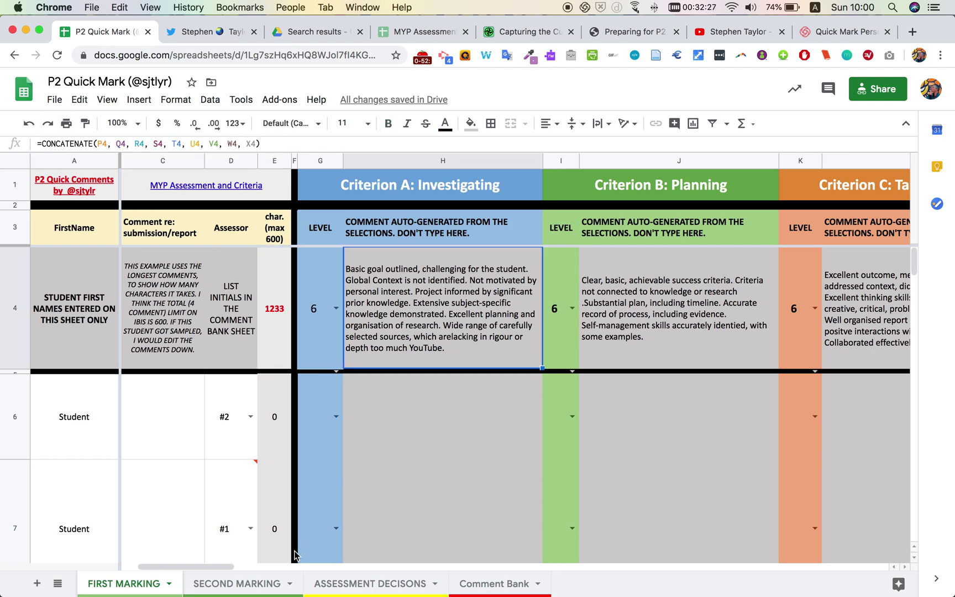
pyautogui.moveTo(202, 566)
pyautogui.mouseDown()
pyautogui.moveTo(299, 569)
pyautogui.moveTo(207, 569)
pyautogui.mouseUp()
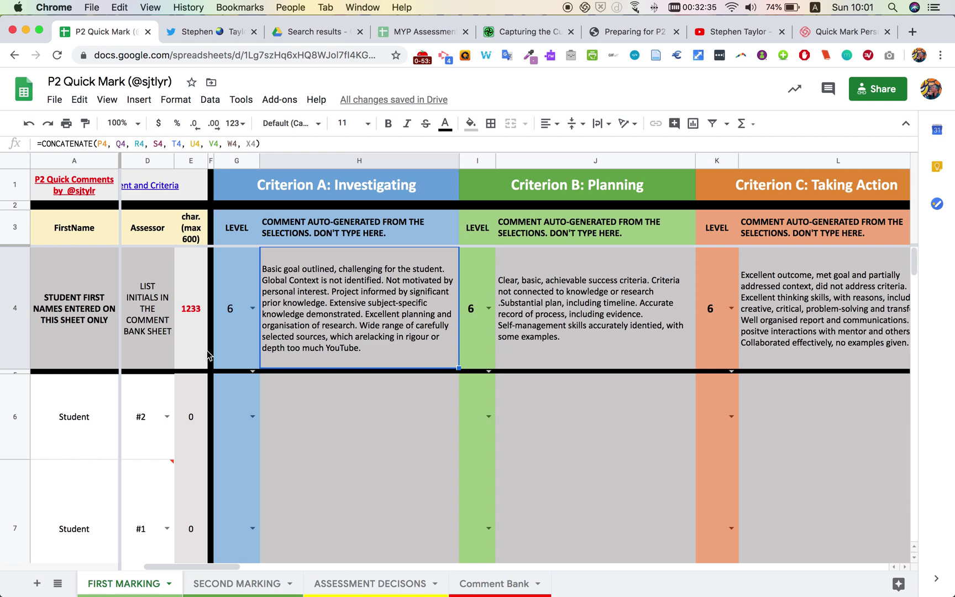
# - Go to the ASSESSMENT DECISONS sheet and inspect the first-marking comment pulled into Criterion A
pyautogui.click(216, 584)
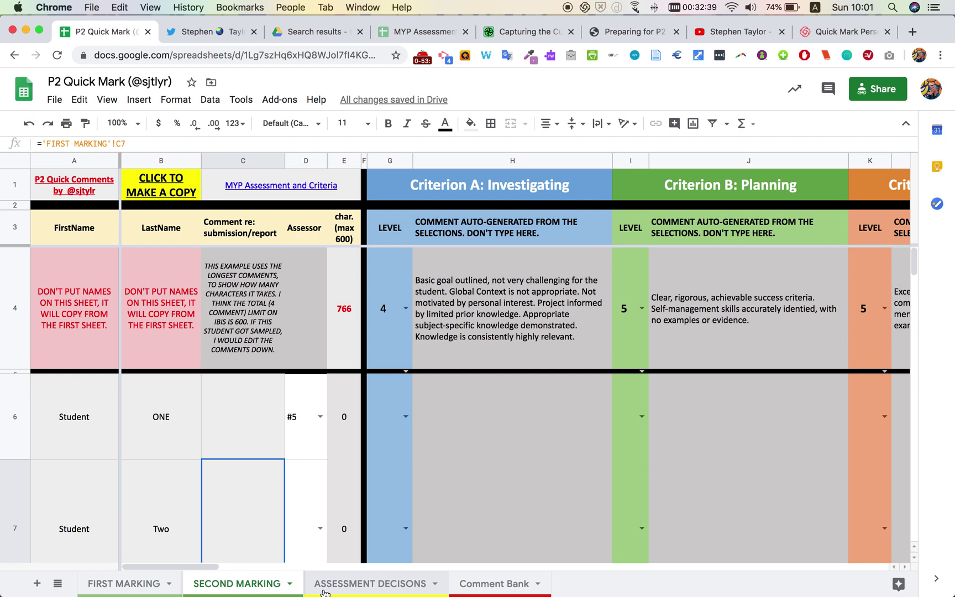
pyautogui.click(325, 593)
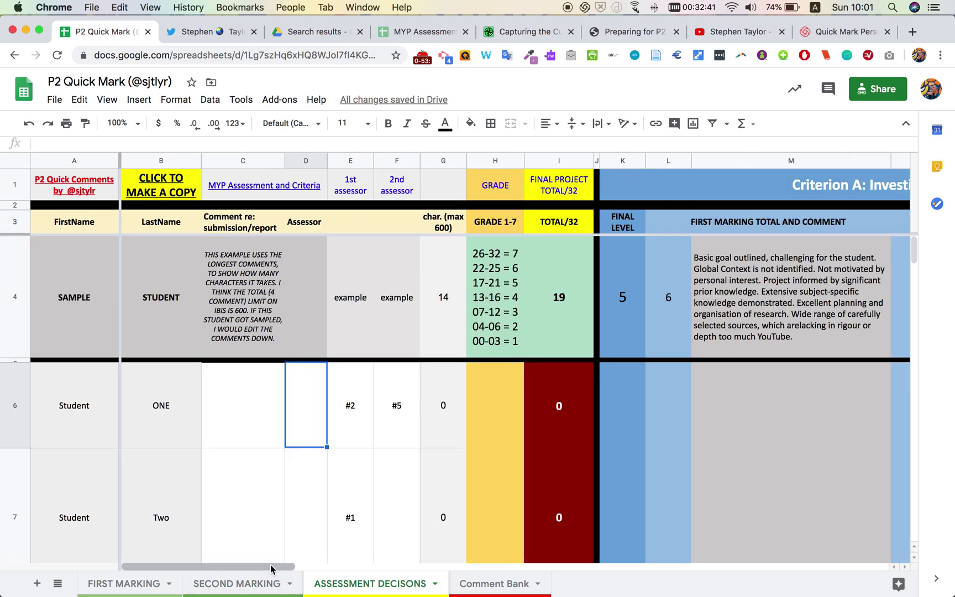
pyautogui.moveTo(273, 567); pyautogui.dragTo(390, 577)
pyautogui.click(278, 286)
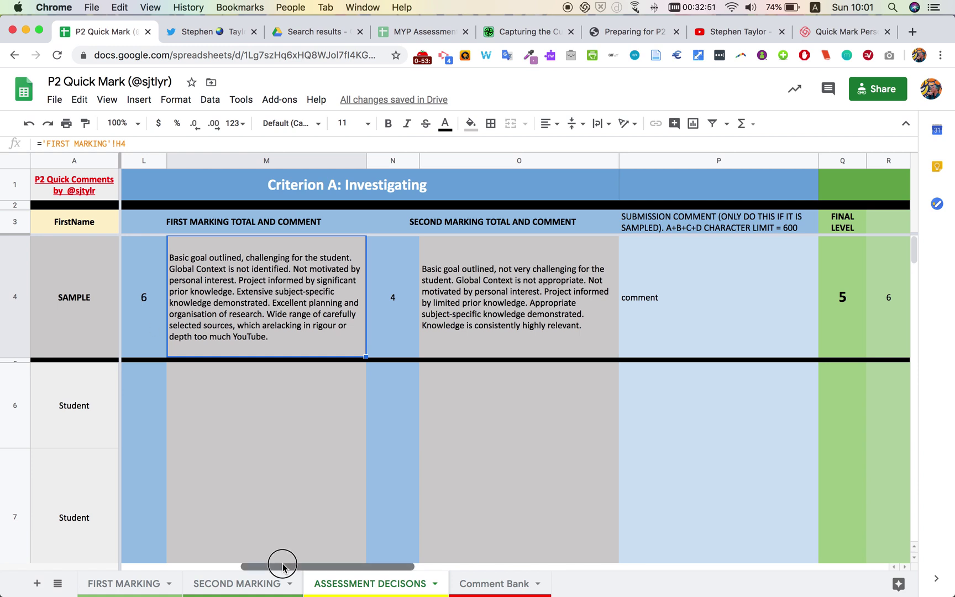
pyautogui.moveTo(283, 566); pyautogui.dragTo(259, 566)
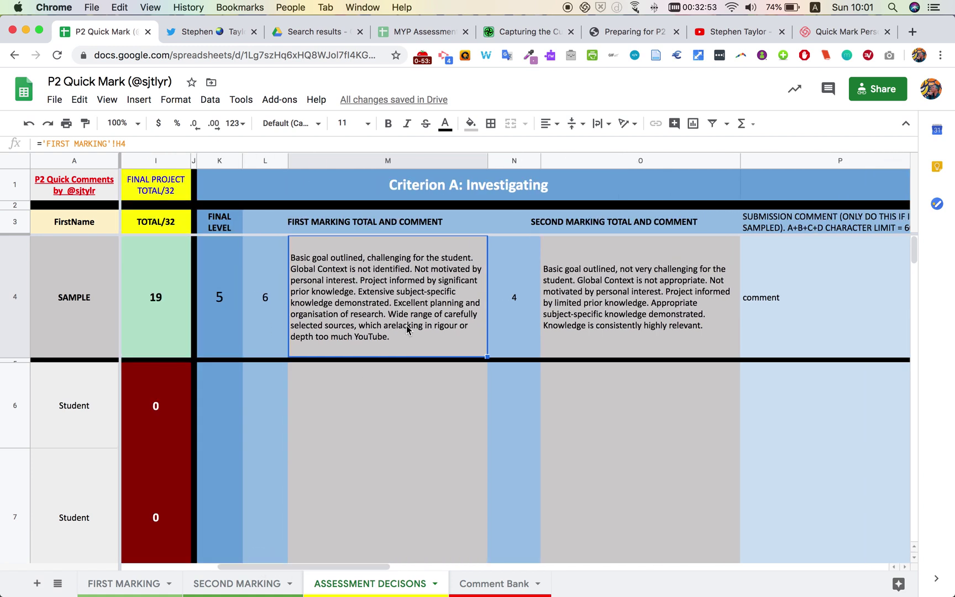
# - Change the example's Criterion A final level in K4 from 5 to 4, giving a total of 18/32
pyautogui.click(223, 293)
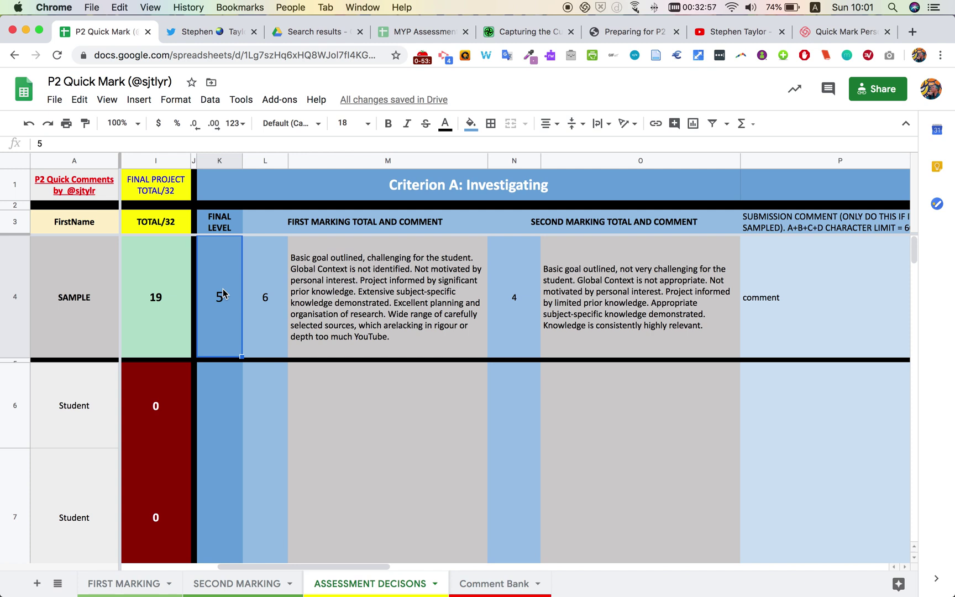
pyautogui.write('4')
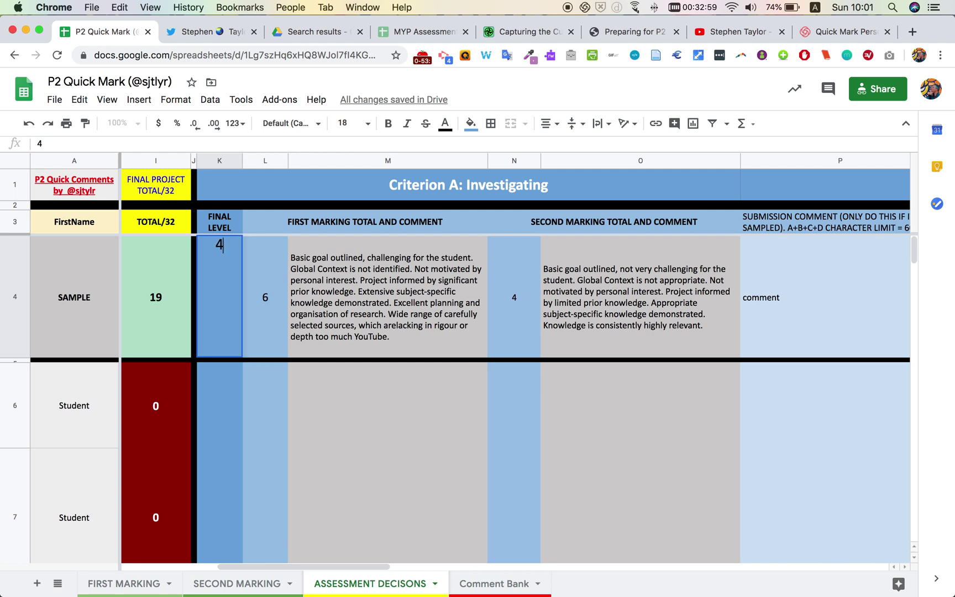
pyautogui.press('Return')
pyautogui.click(347, 301)
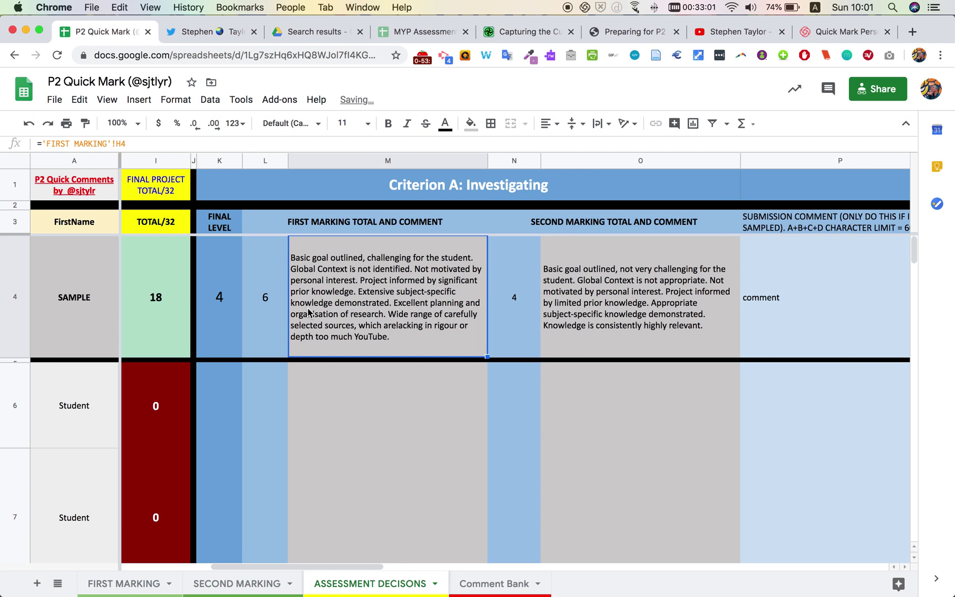
pyautogui.click(270, 317)
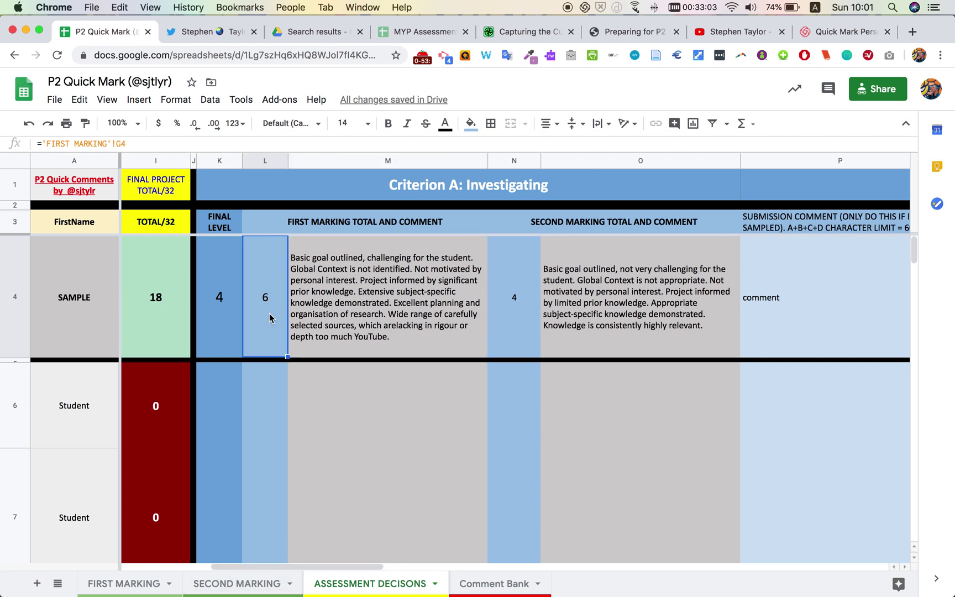
pyautogui.click(316, 322)
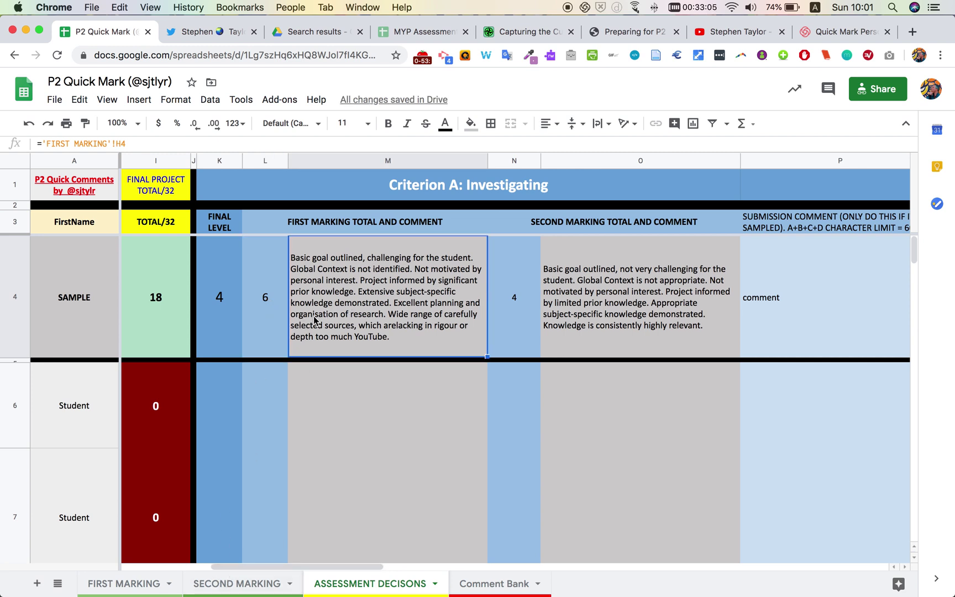
pyautogui.moveTo(276, 565); pyautogui.dragTo(225, 566)
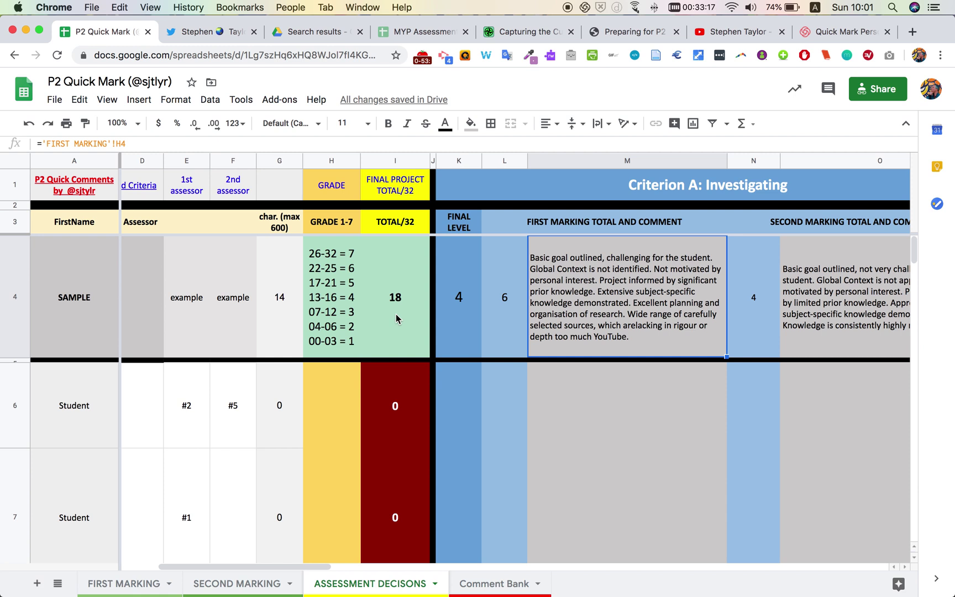
pyautogui.click(338, 282)
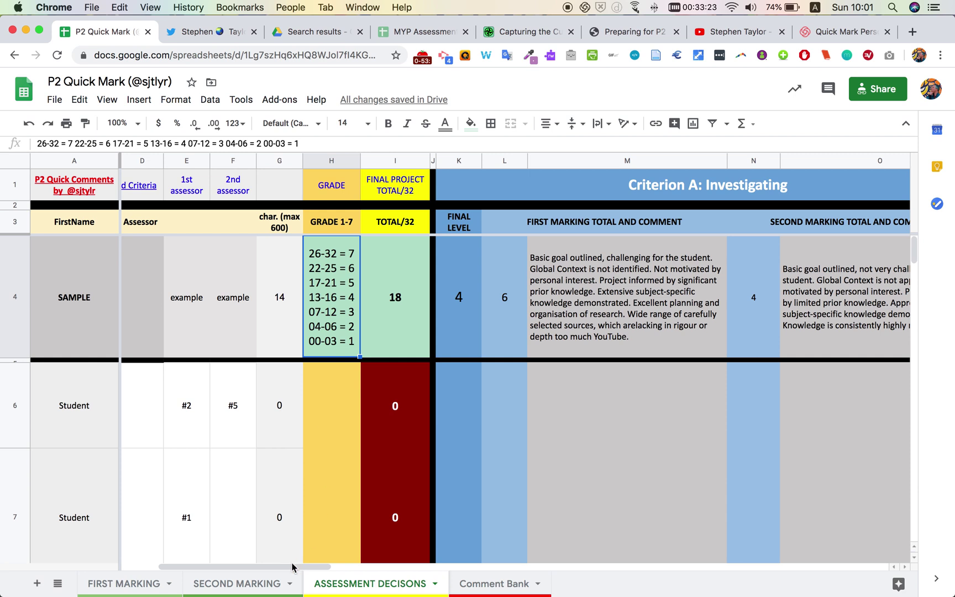
pyautogui.moveTo(291, 569); pyautogui.dragTo(291, 569)
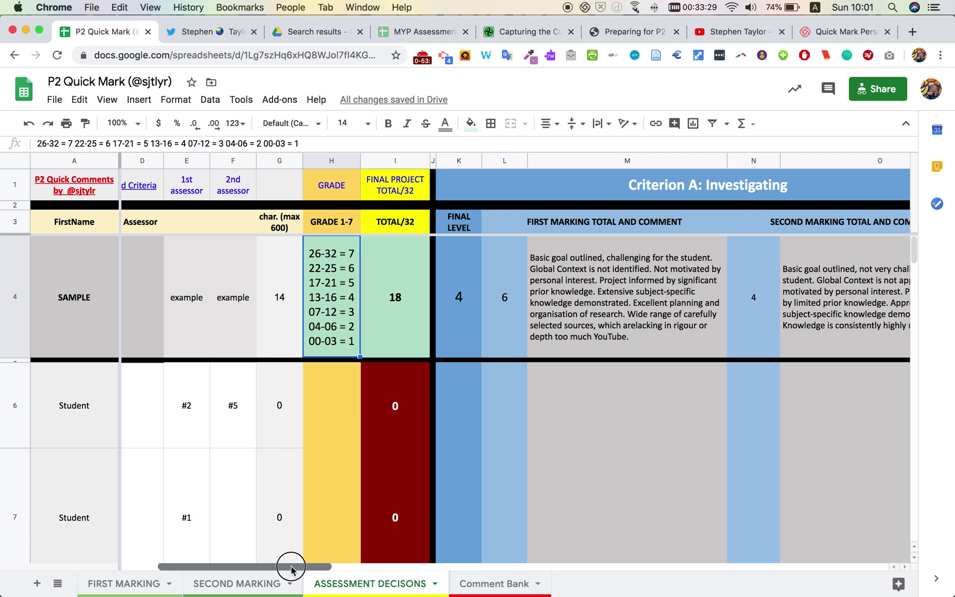
pyautogui.moveTo(291, 569); pyautogui.dragTo(422, 573)
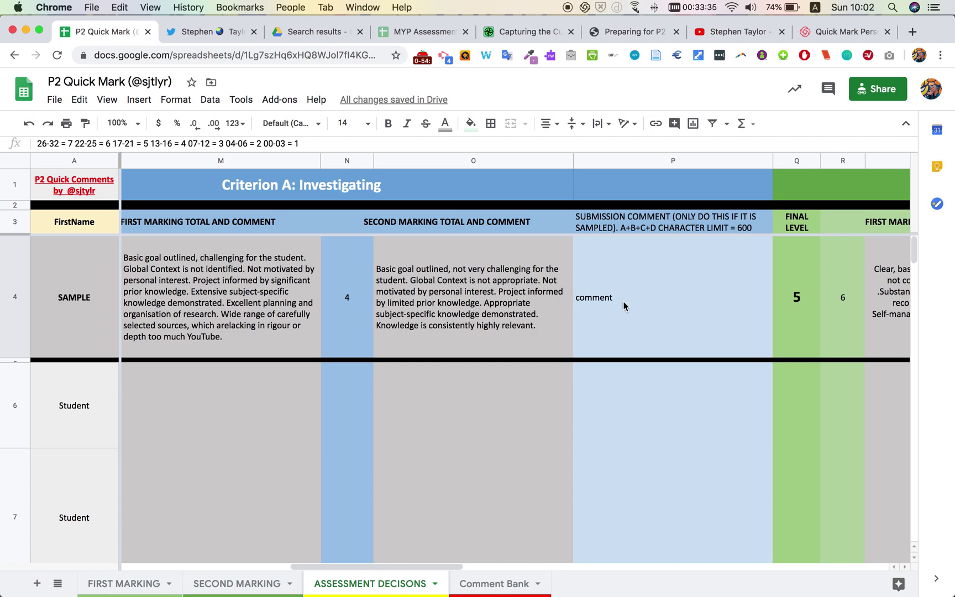
# - Edit the sample's P4 submission comment from 'comment' to 'comment and reason', making 25 characters
pyautogui.moveTo(387, 568)
pyautogui.mouseDown()
pyautogui.moveTo(317, 574)
pyautogui.moveTo(257, 566)
pyautogui.moveTo(386, 572)
pyautogui.mouseUp()
pyautogui.click(186, 284)
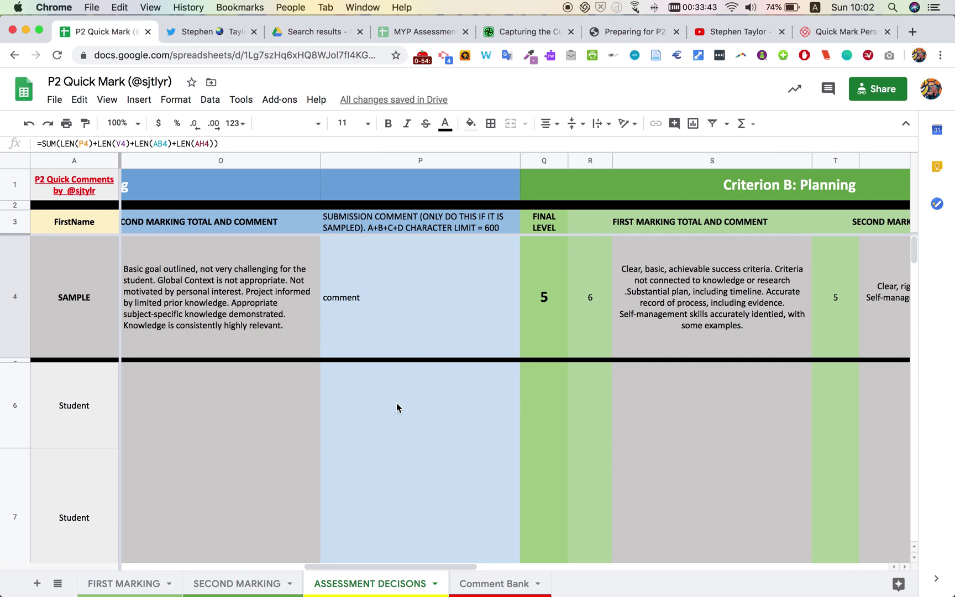
pyautogui.click(391, 301)
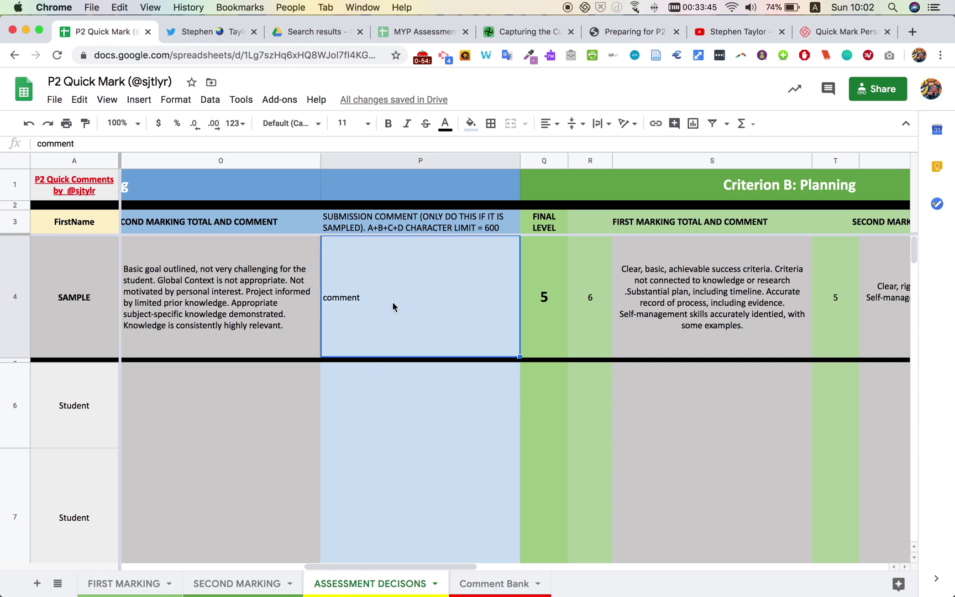
pyautogui.doubleClick(392, 301)
pyautogui.write('an r')
pyautogui.press('BackSpace')
pyautogui.write('d reason')
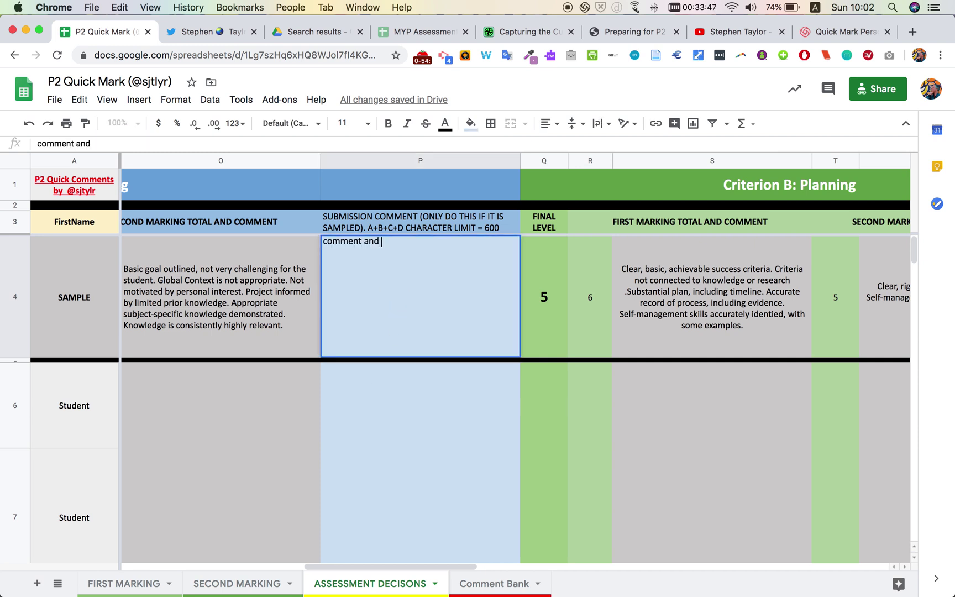
pyautogui.press('BackSpace')
pyautogui.press('BackSpace')
pyautogui.write('on')
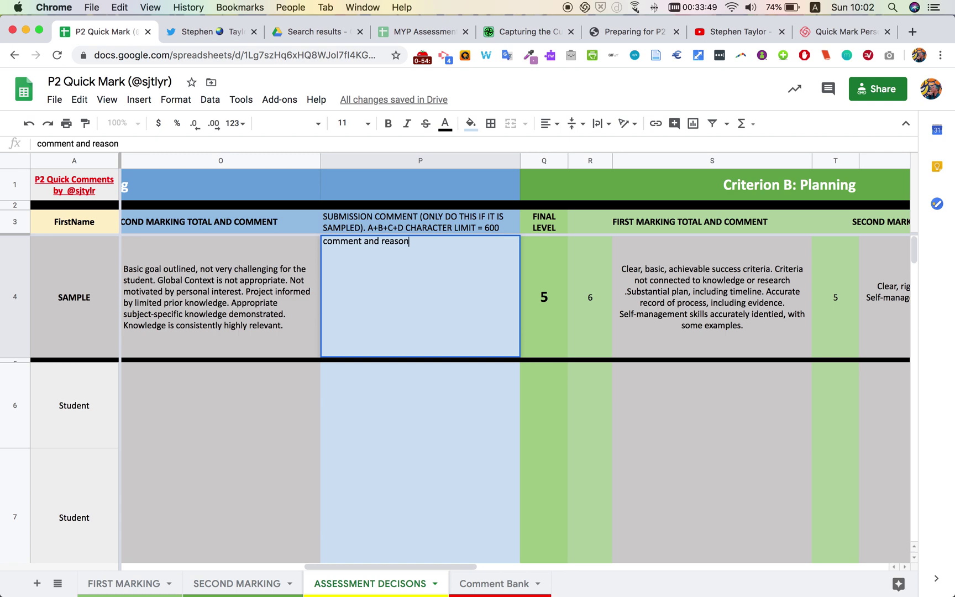
pyautogui.press('Return')
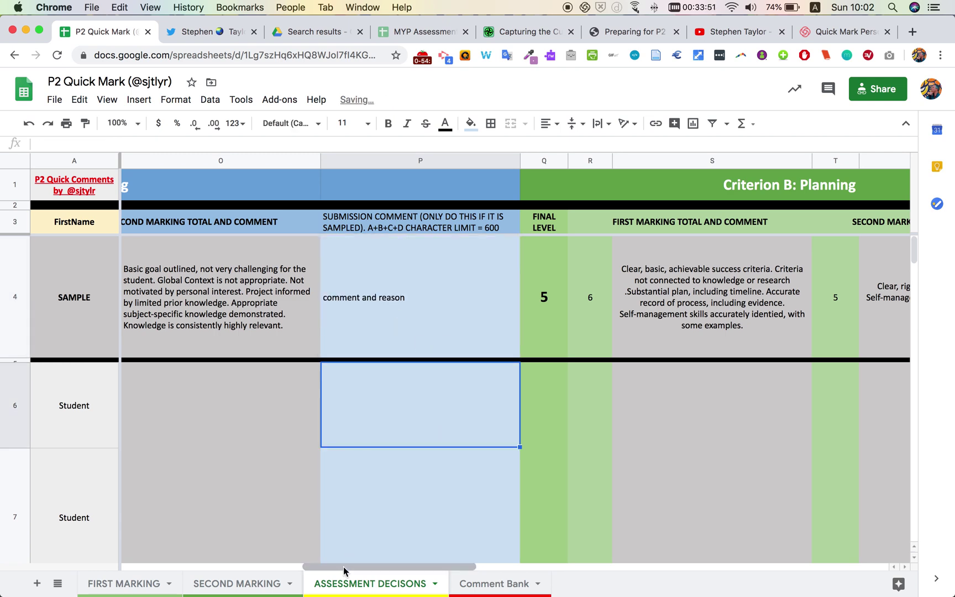
pyautogui.click(485, 561)
pyautogui.moveTo(485, 560); pyautogui.dragTo(138, 575)
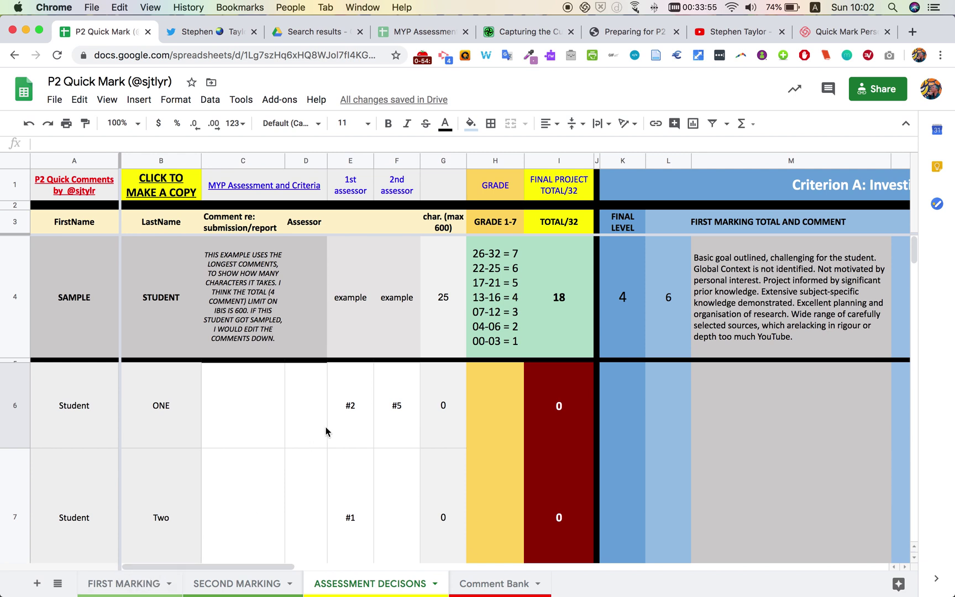
# - Check the 25-character count on the SAMPLE row, then return to the FIRST MARKING sheet
pyautogui.click(443, 300)
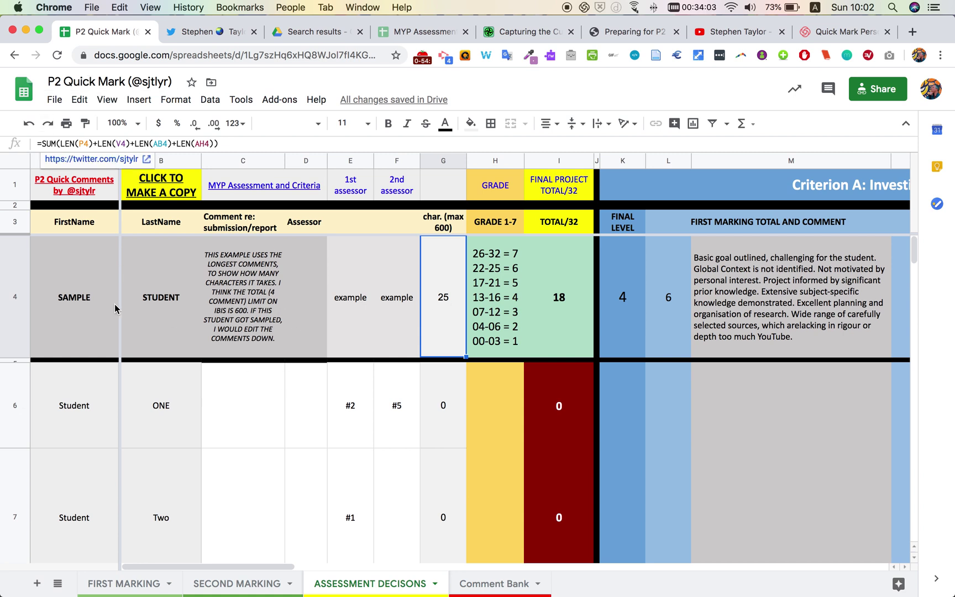
pyautogui.click(95, 301)
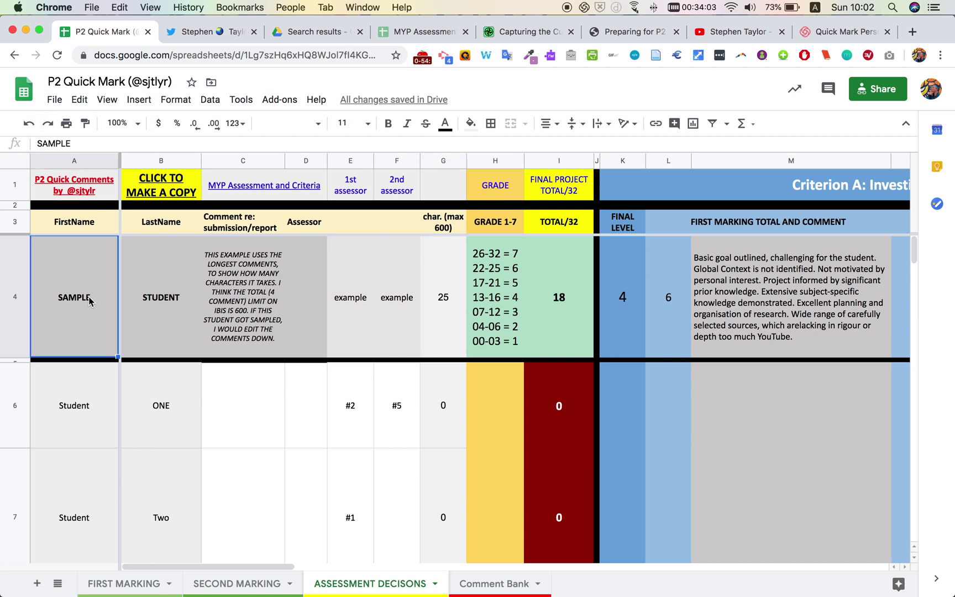
pyautogui.click(116, 583)
pyautogui.moveTo(216, 570); pyautogui.dragTo(152, 568)
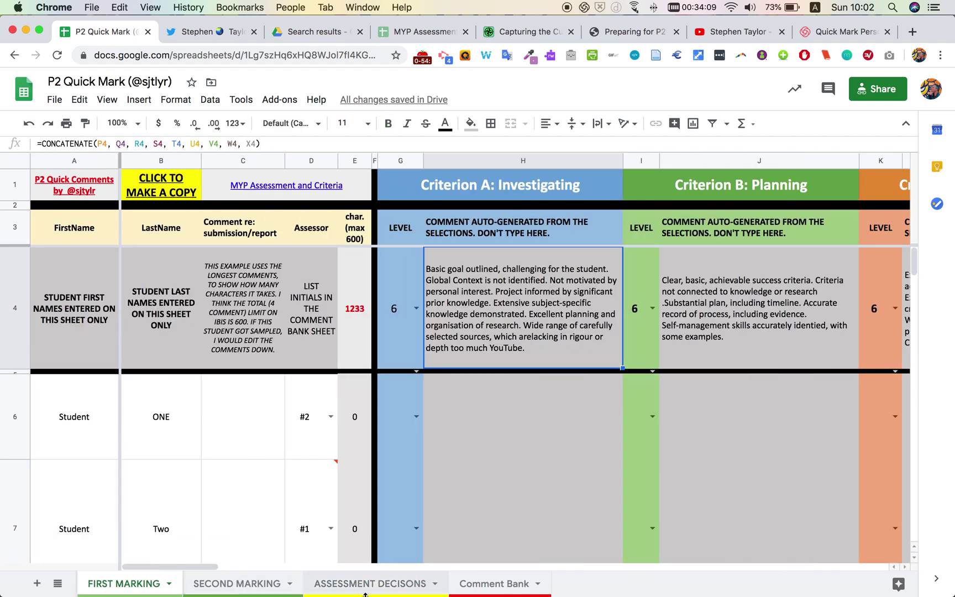